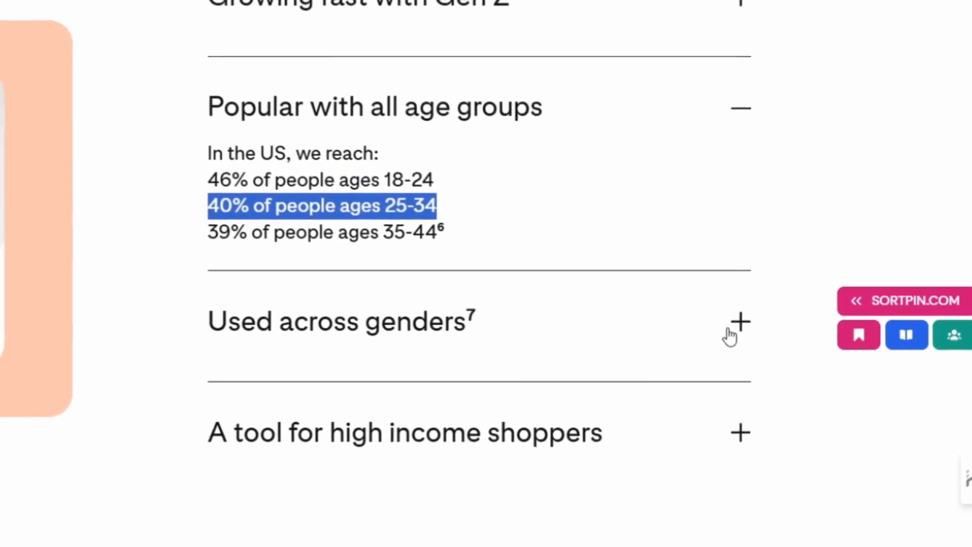
# - Expand the "Used across genders" section on the Pinterest audience page and highlight the sentence about women and men
pyautogui.click(738, 332)
pyautogui.scroll(-2, 416, 264)
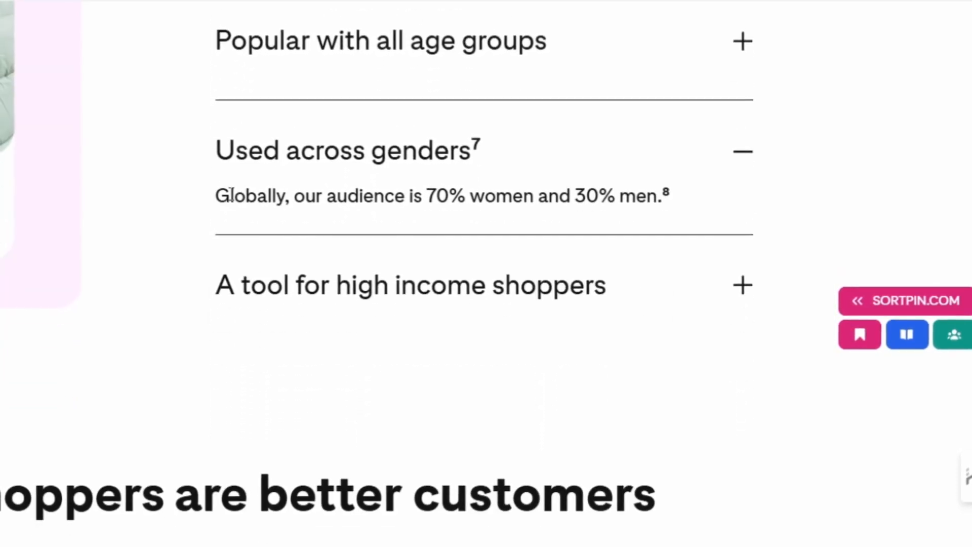
pyautogui.moveTo(228, 196); pyautogui.dragTo(658, 199)
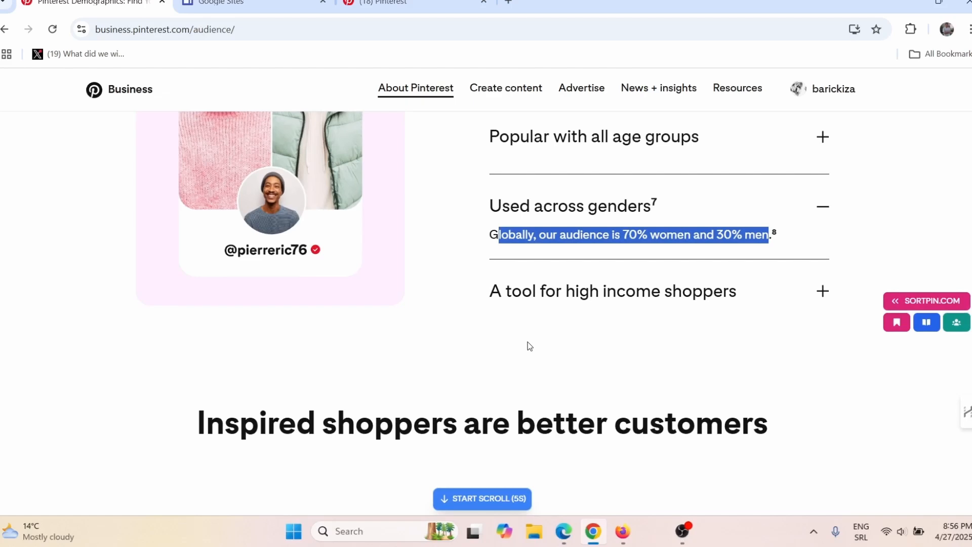
# - Switch to Firefox and search Amazon for "summer dress"
pyautogui.click(622, 532)
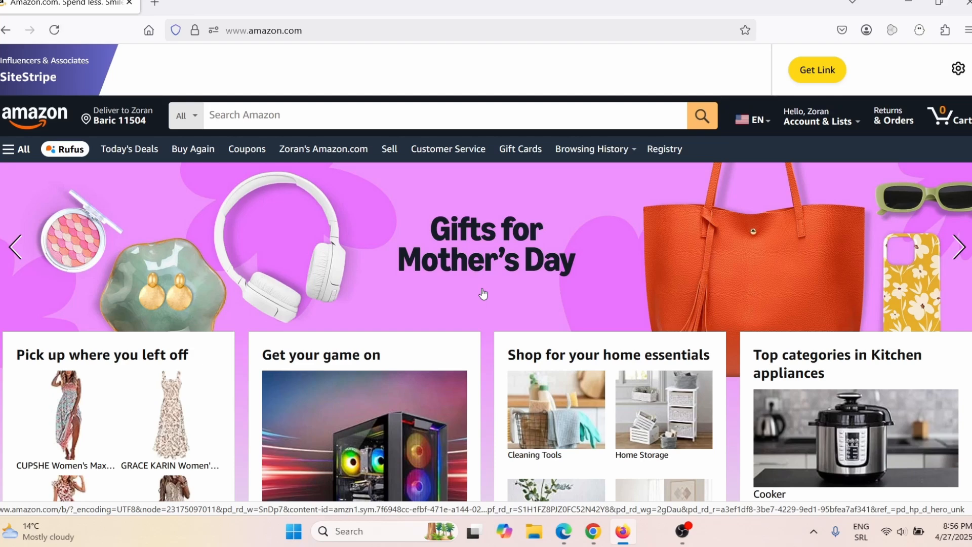
pyautogui.click(263, 117)
pyautogui.click(285, 258)
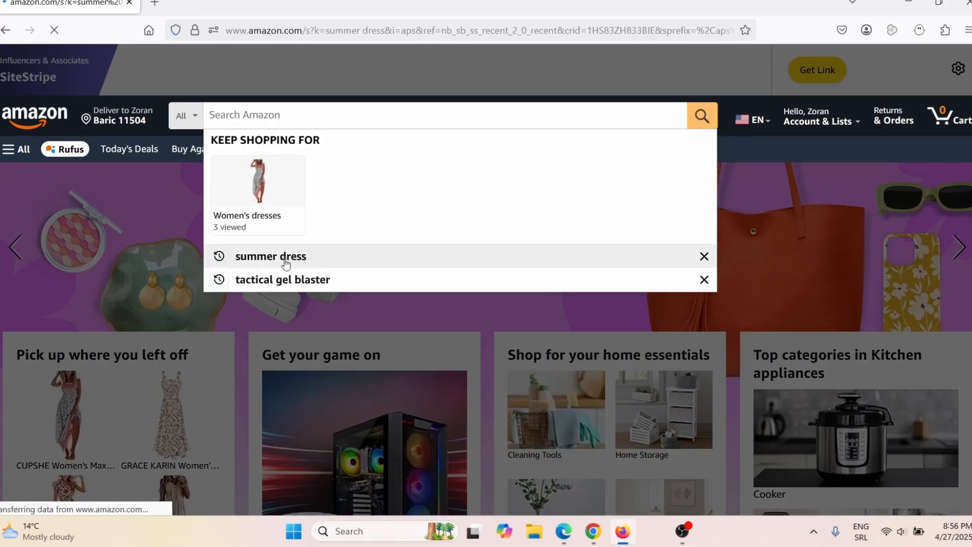
# - Browse the summer dress results and open the GRACE KARIN Women's 2025 Summer Floral Boho Dress product page
pyautogui.scroll(-15, 577, 323)
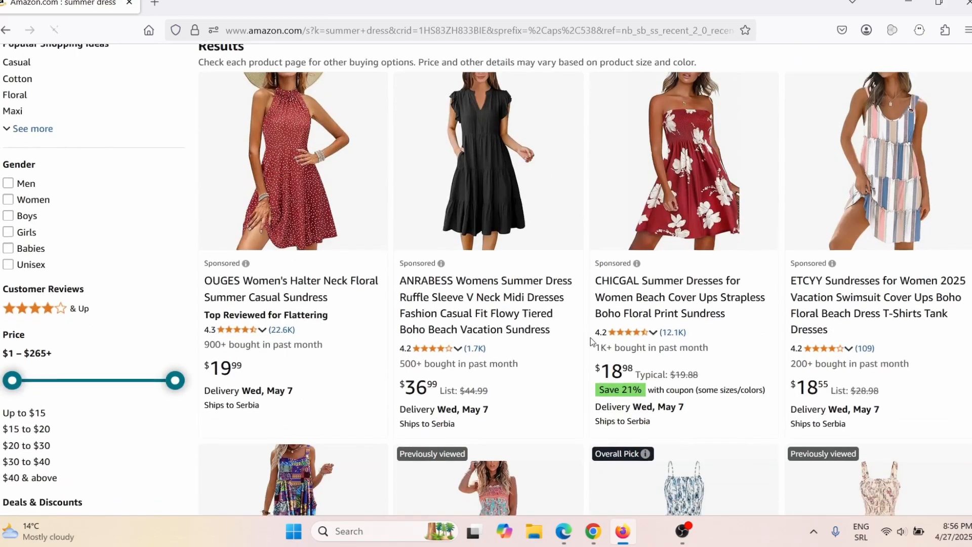
pyautogui.scroll(-4, 585, 342)
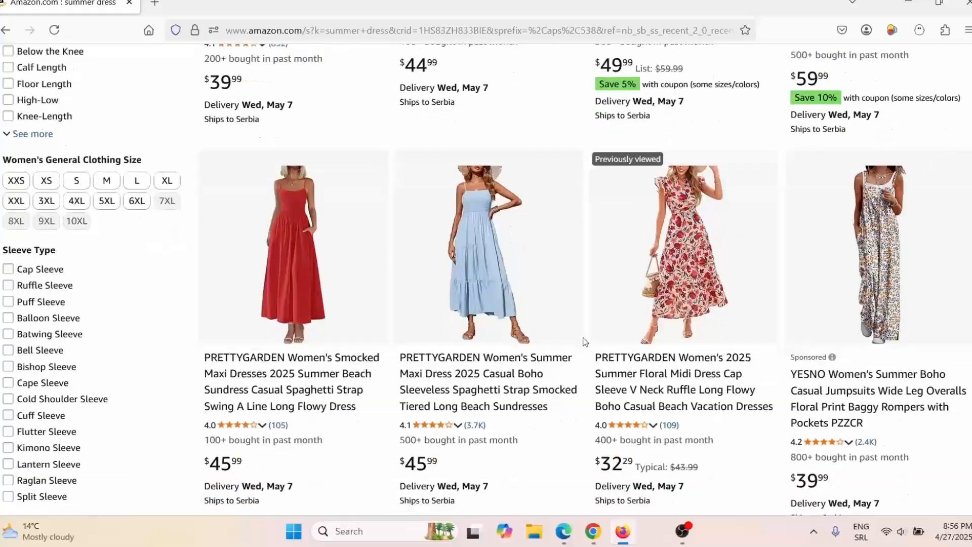
pyautogui.scroll(6, 585, 342)
pyautogui.scroll(5, 714, 398)
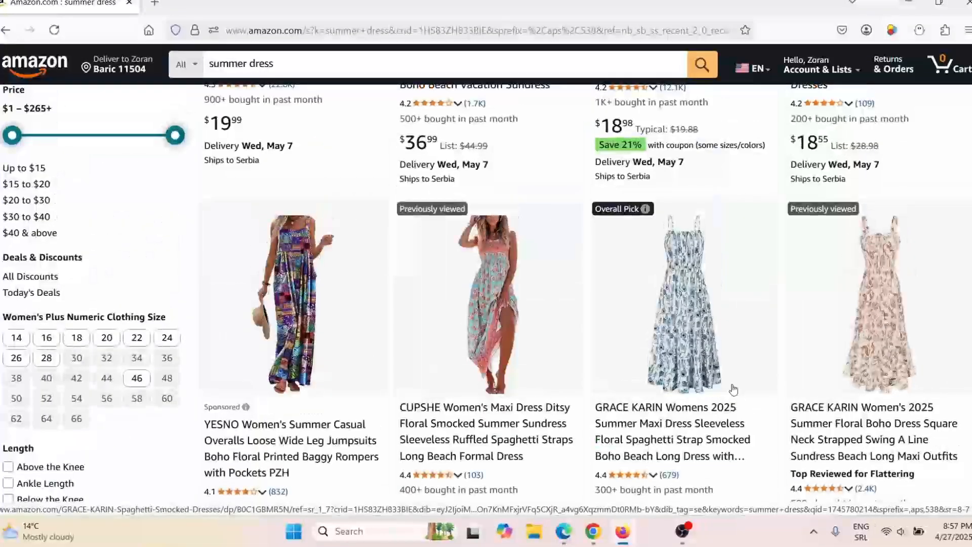
pyautogui.click(871, 308)
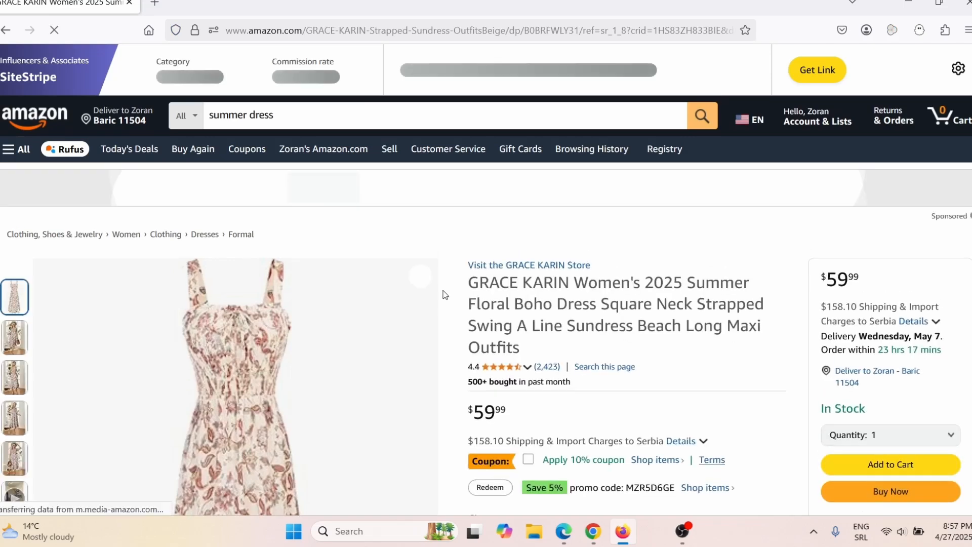
# - Save the main product picture of the beige GRACE KARIN dress to the computer
pyautogui.scroll(-3, 397, 328)
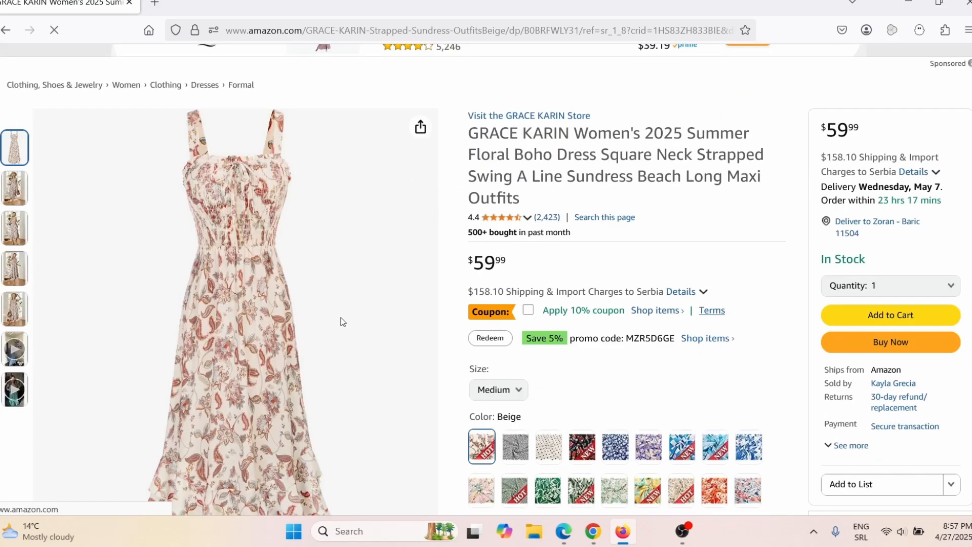
pyautogui.rightClick(228, 302)
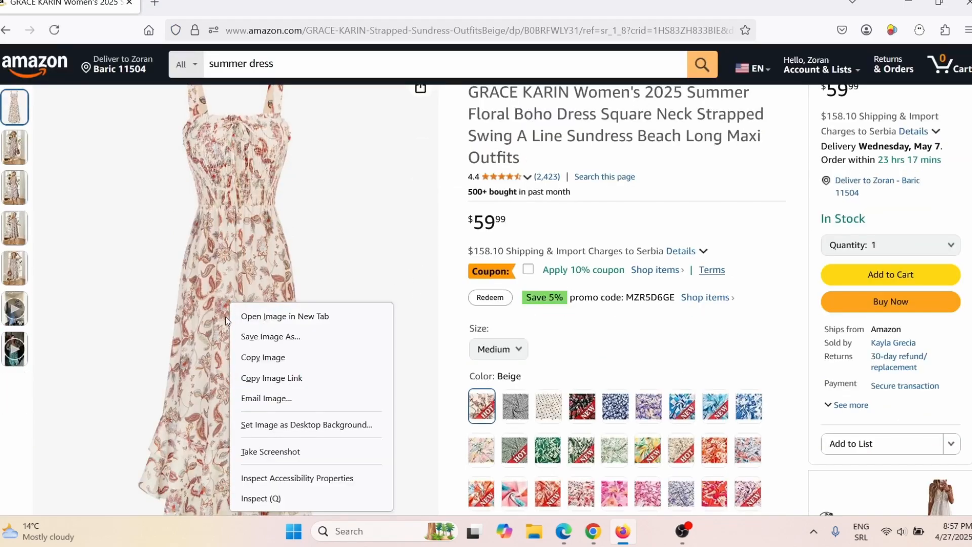
pyautogui.click(263, 338)
pyautogui.click(400, 285)
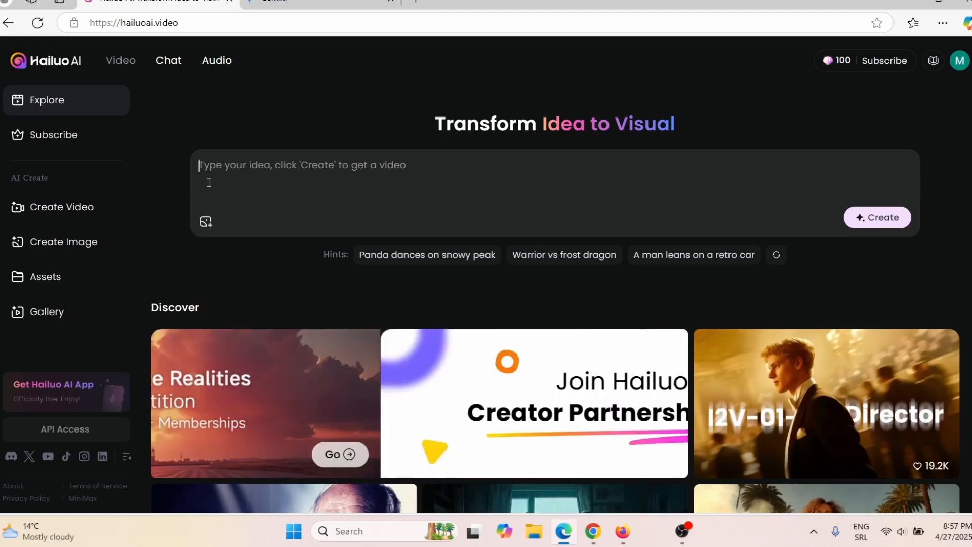
# - In Hailuo AI, upload the dress picture and submit "Please make a video of the beautiful happy girl wearing the summer dress from the picture I uploaded."
pyautogui.click(265, 176)
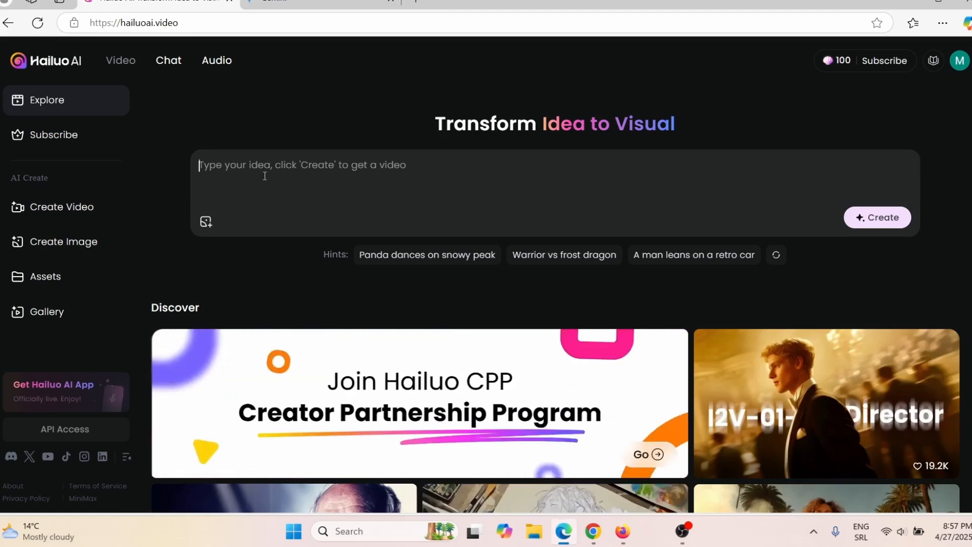
pyautogui.click(206, 223)
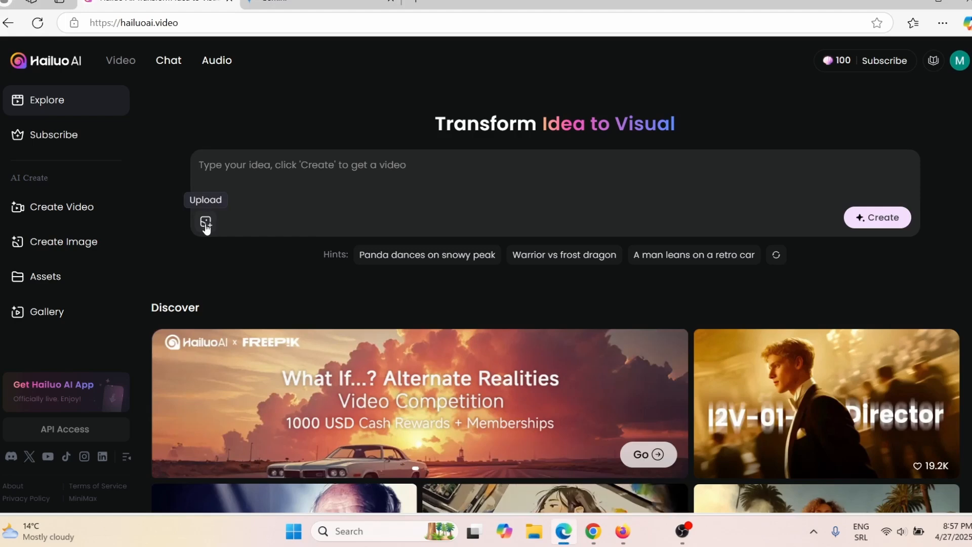
pyautogui.doubleClick(364, 196)
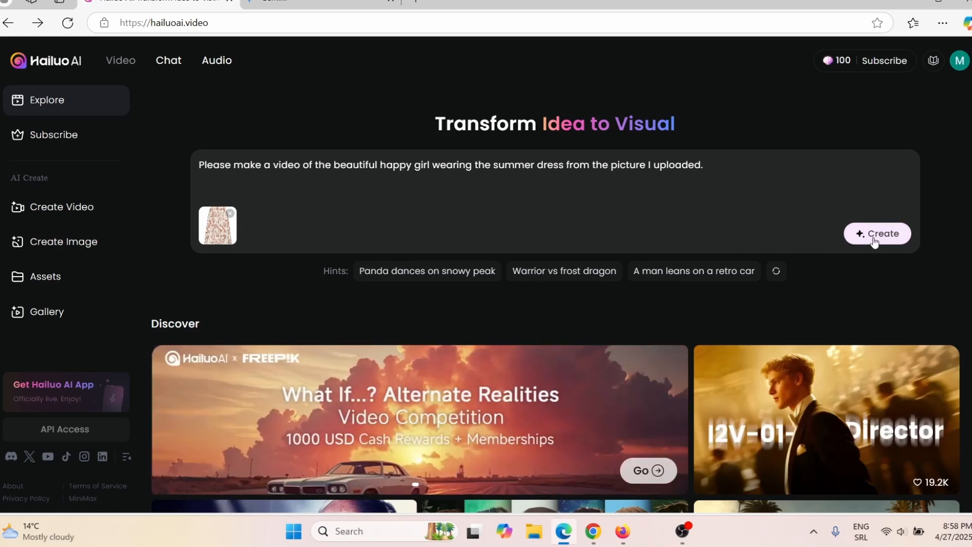
pyautogui.press('Return')
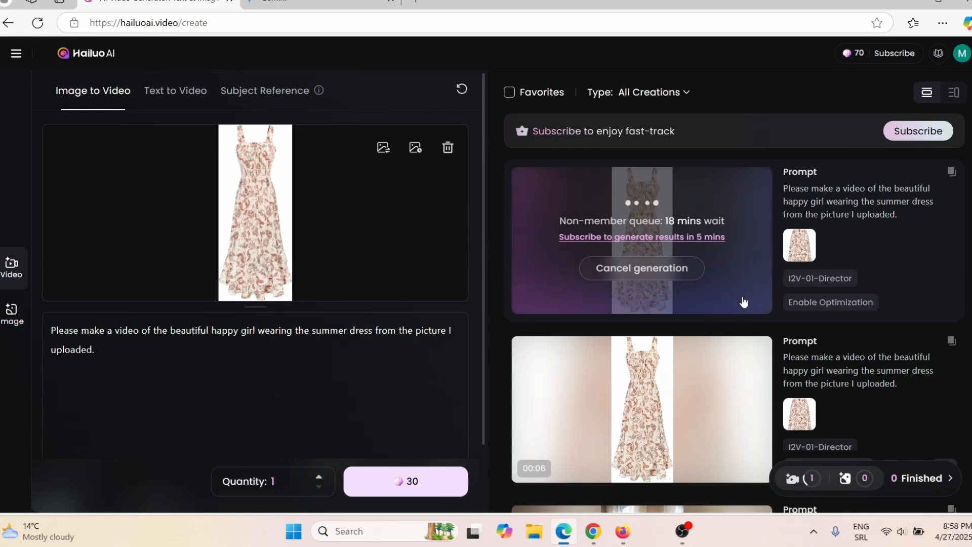
# - Play the video generated from the dress picture in the creations list, and return to the creation page
pyautogui.scroll(-3, 744, 303)
pyautogui.click(683, 253)
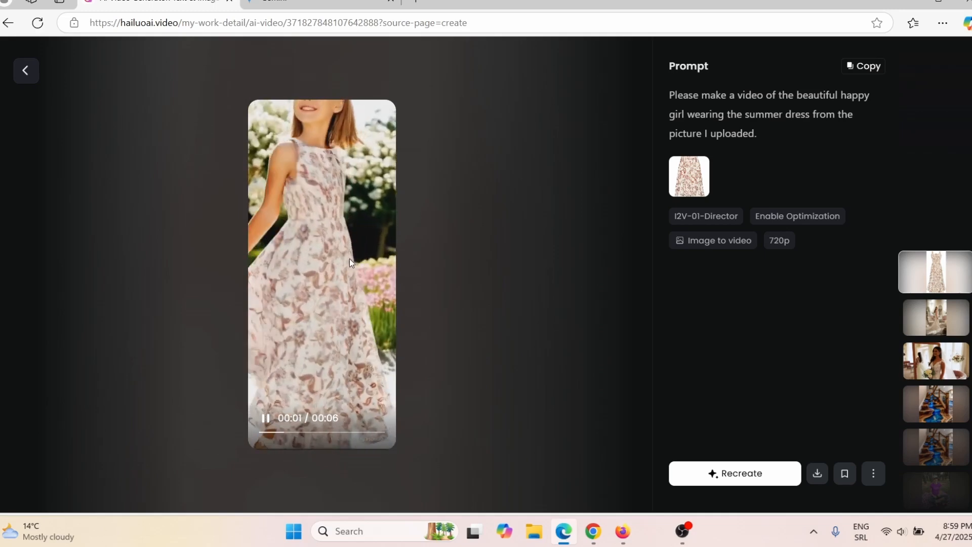
pyautogui.click(22, 72)
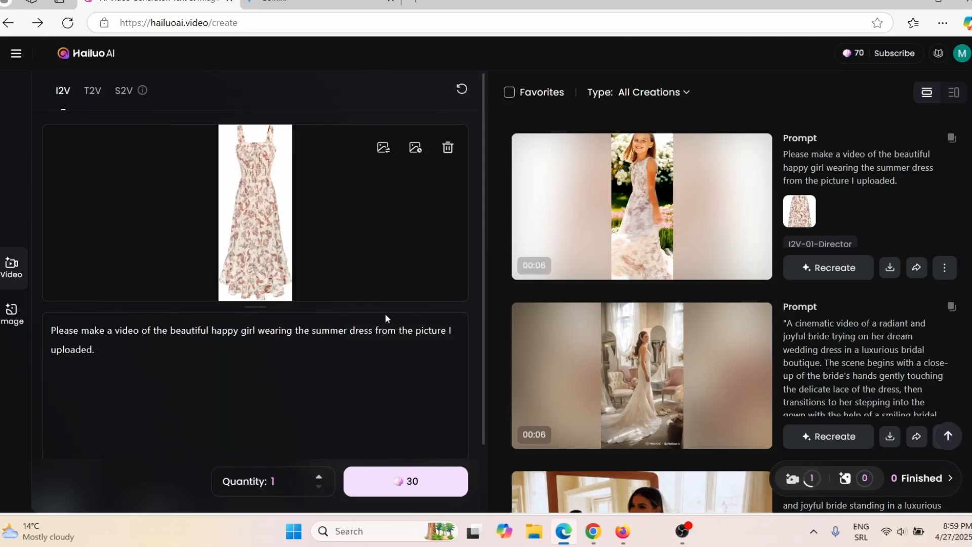
# - Reopen the generated dress video and download it with the watermark
pyautogui.click(567, 259)
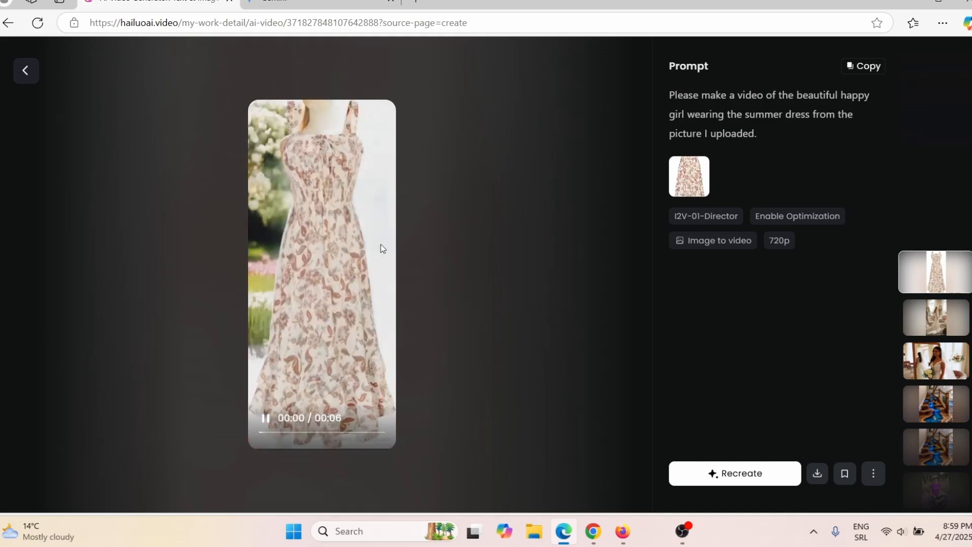
pyautogui.click(817, 479)
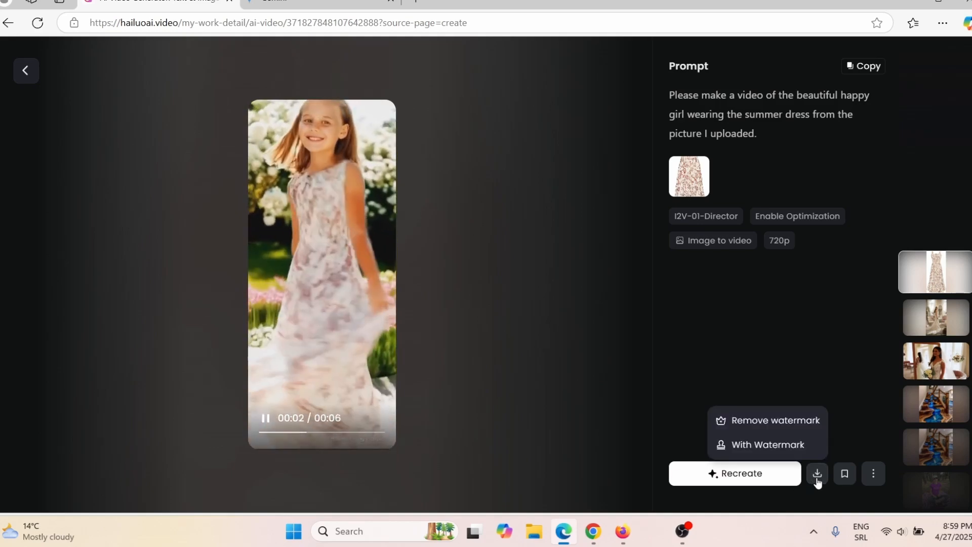
pyautogui.click(768, 445)
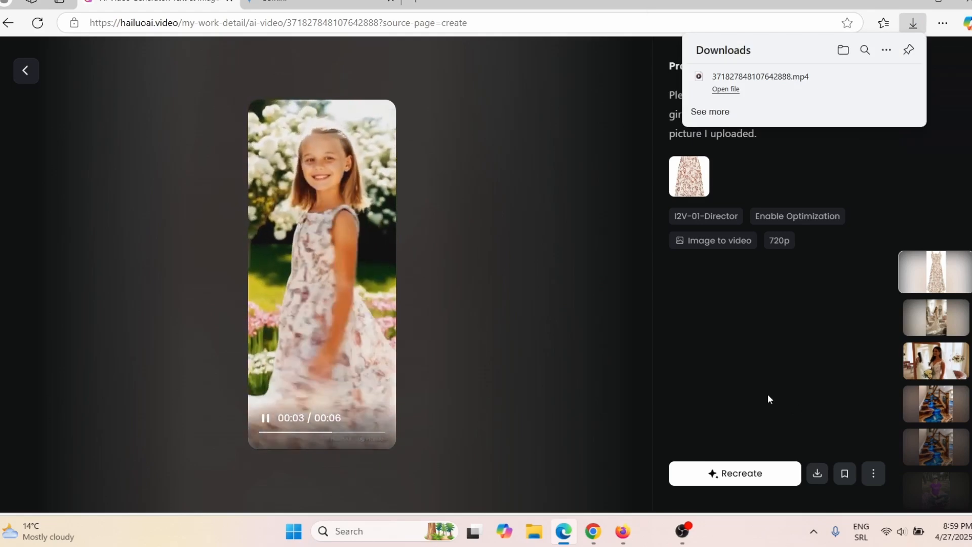
pyautogui.click(344, 54)
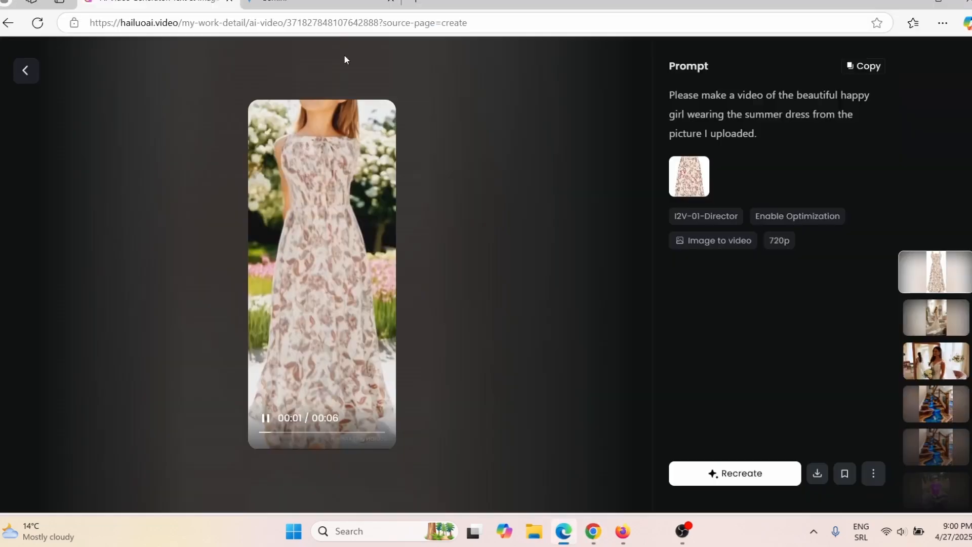
# - Go to Gemini and draft the prompt "please make one-page sales website for this Amazon product" with the 2.0 Flash model
pyautogui.click(324, 4)
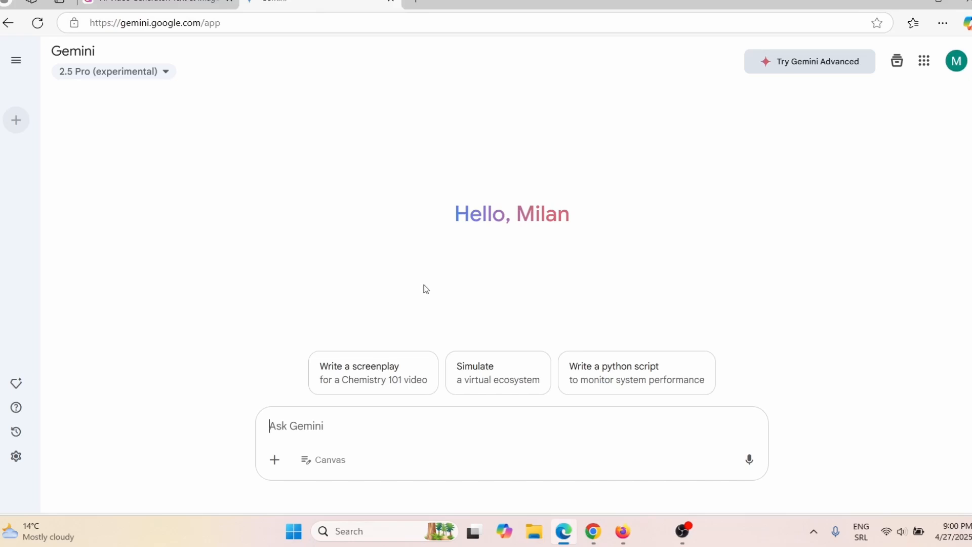
pyautogui.click(335, 464)
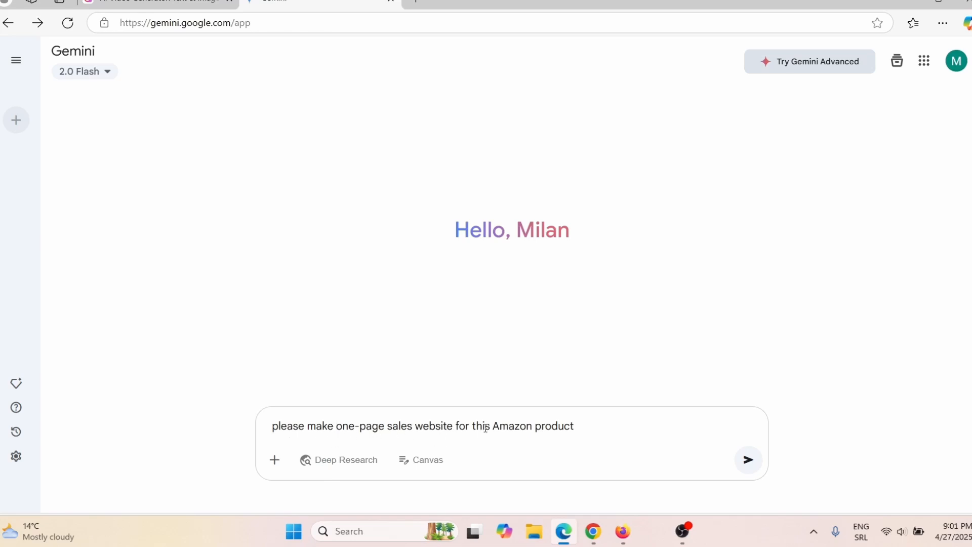
# - Switch to Firefox and copy the full GRACE KARIN dress title from the Amazon product page
pyautogui.click(593, 530)
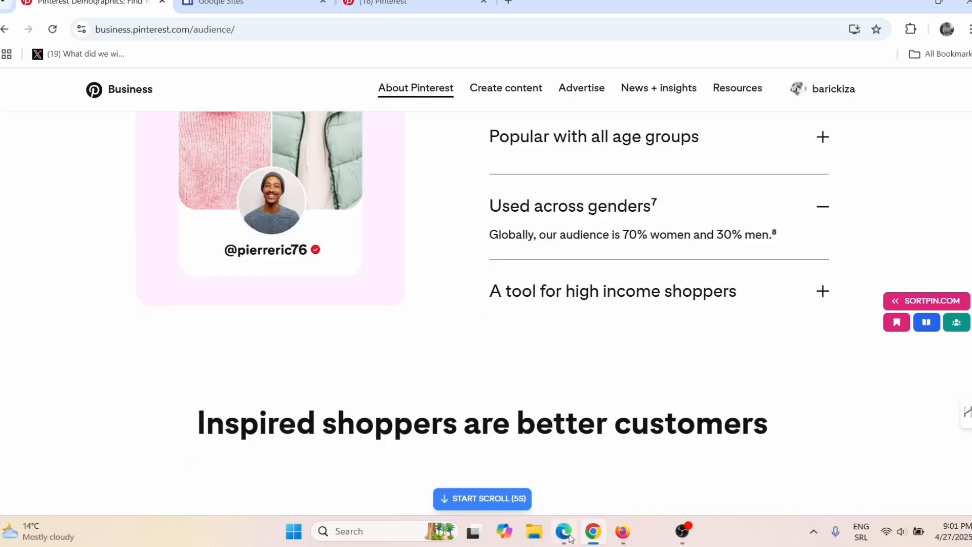
pyautogui.click(622, 531)
pyautogui.scroll(2, 556, 225)
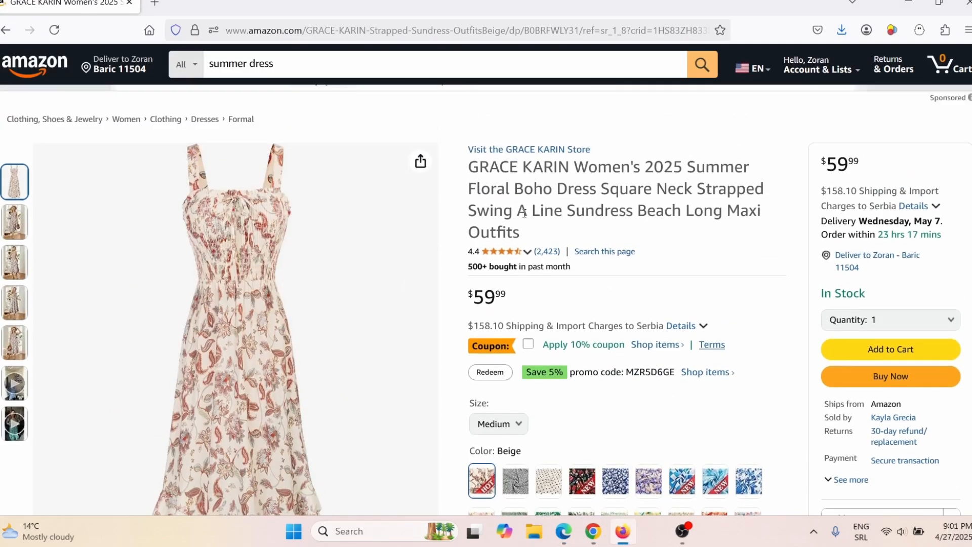
pyautogui.moveTo(473, 167); pyautogui.dragTo(512, 227)
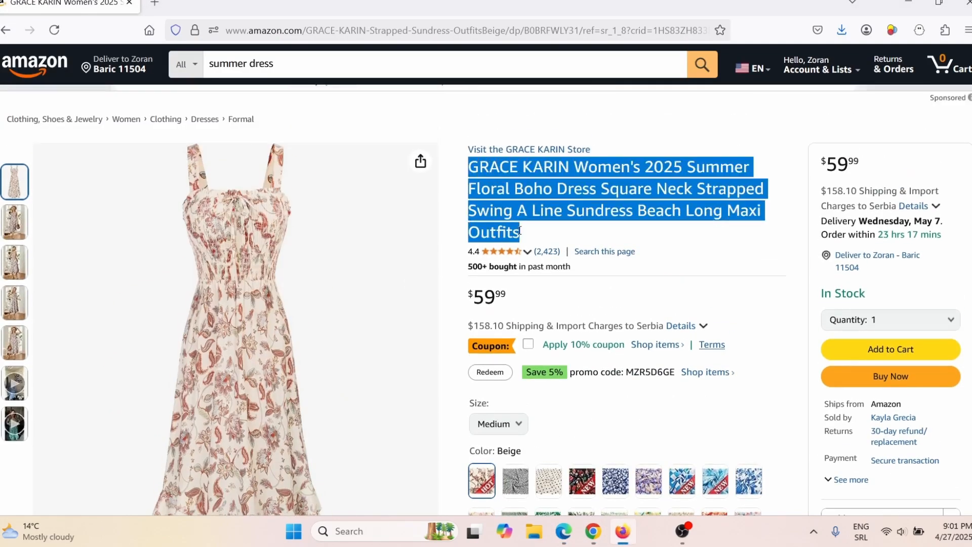
pyautogui.rightClick(502, 212)
pyautogui.click(518, 226)
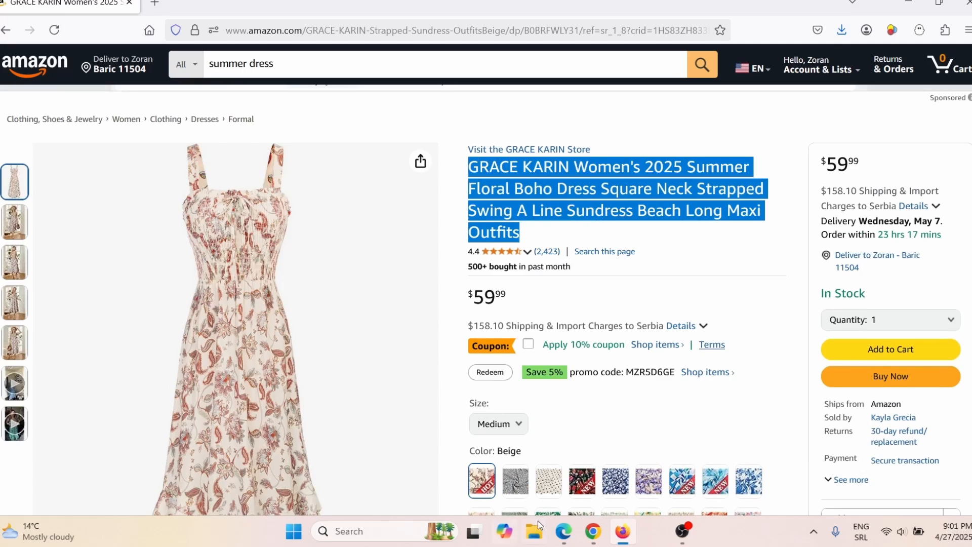
# - Return to Gemini in Edge, append a colon and the copied product title to the prompt, and submit it
pyautogui.click(566, 541)
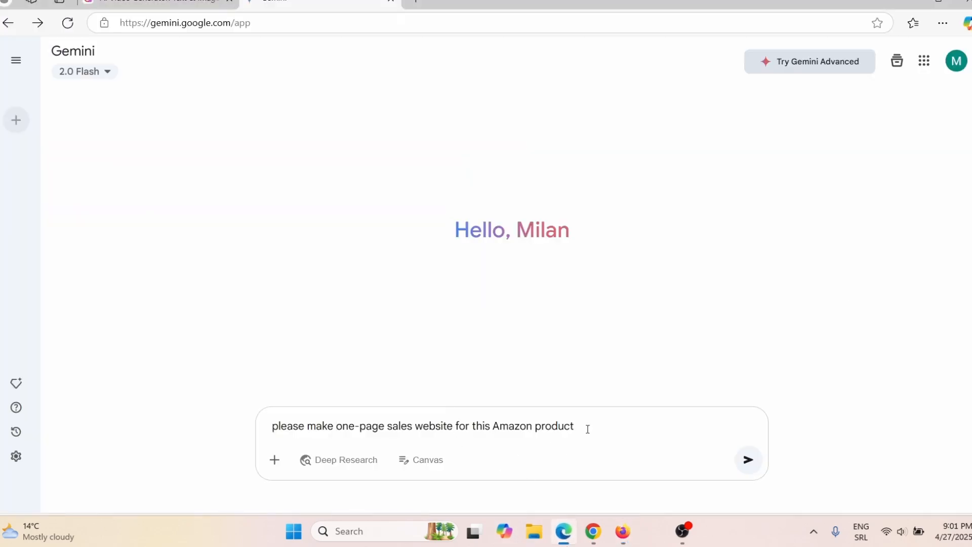
pyautogui.hotkey('ctrl', 'v')
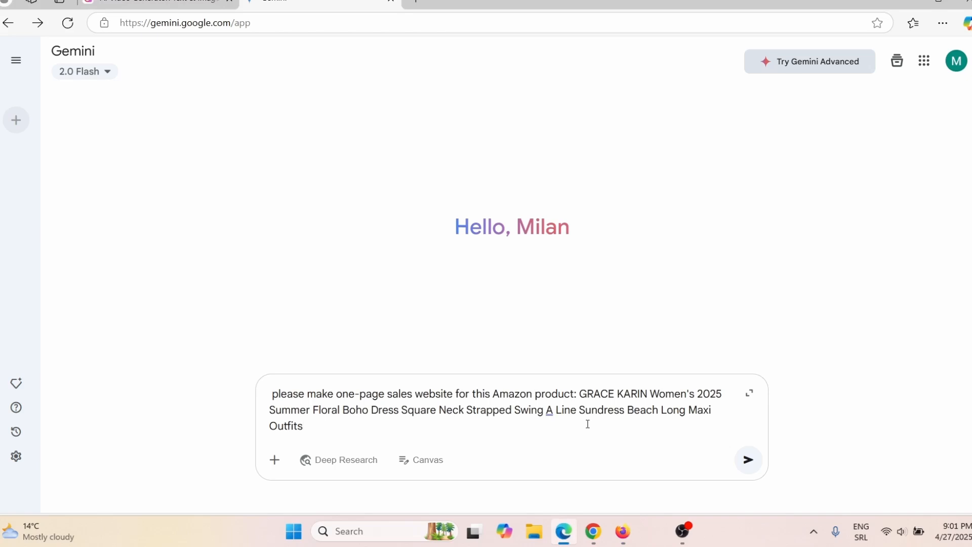
pyautogui.press('Return')
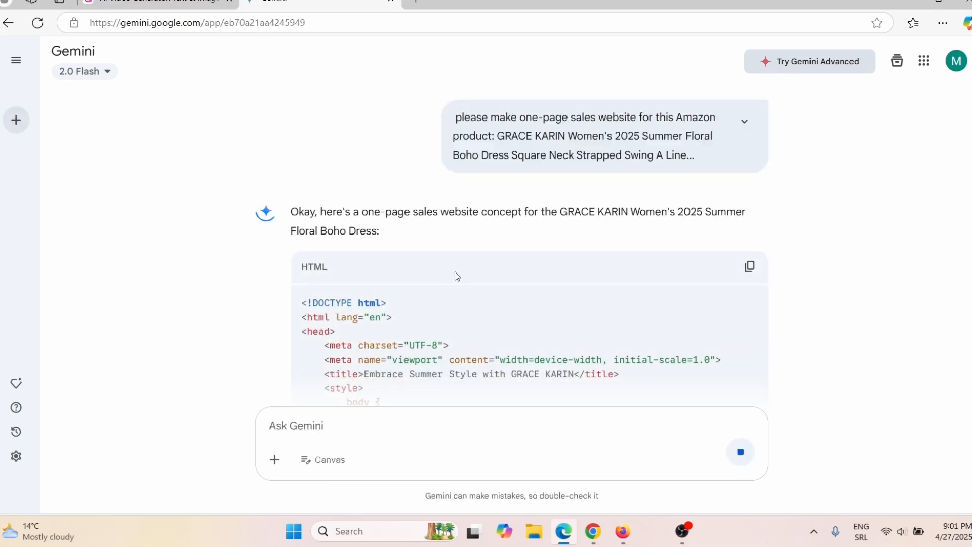
# - Review the generated GRACE KARIN Summer Floral Boho Dress website, checking both its HTML code and its preview down to the footer
pyautogui.scroll(-4, 420, 324)
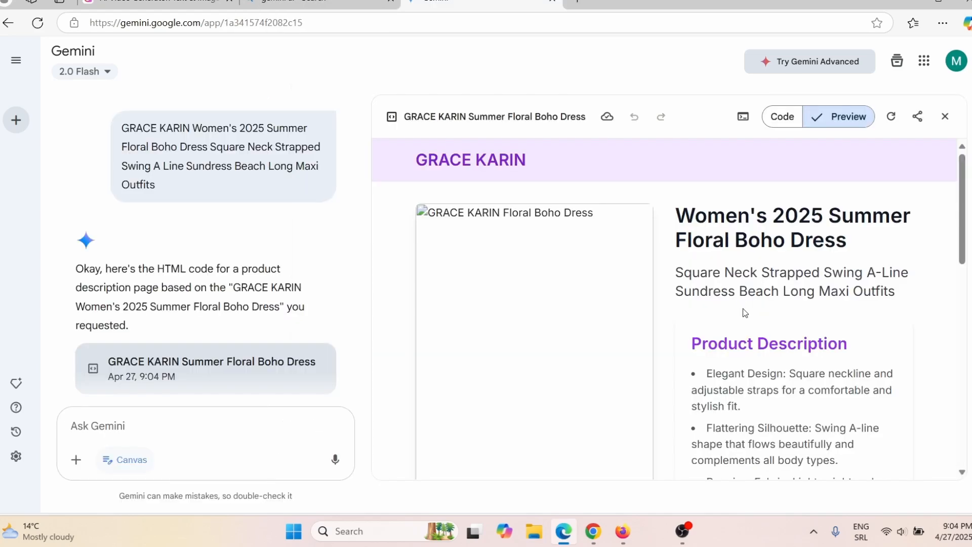
pyautogui.scroll(-10, 745, 313)
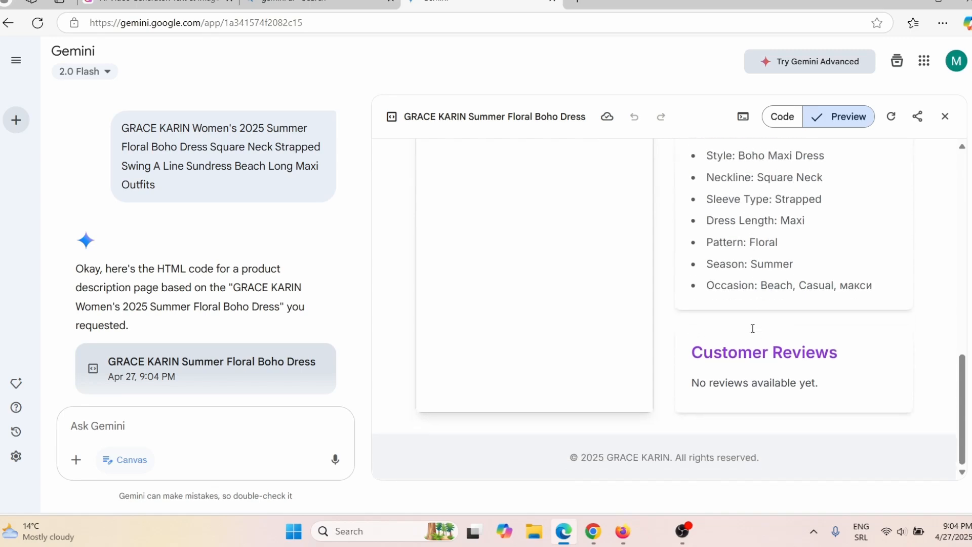
pyautogui.scroll(3, 761, 340)
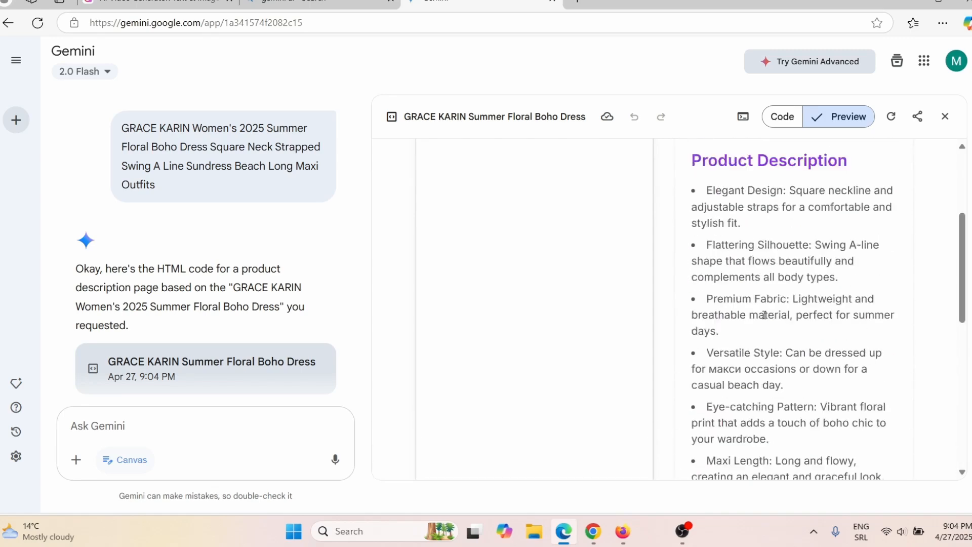
pyautogui.click(783, 116)
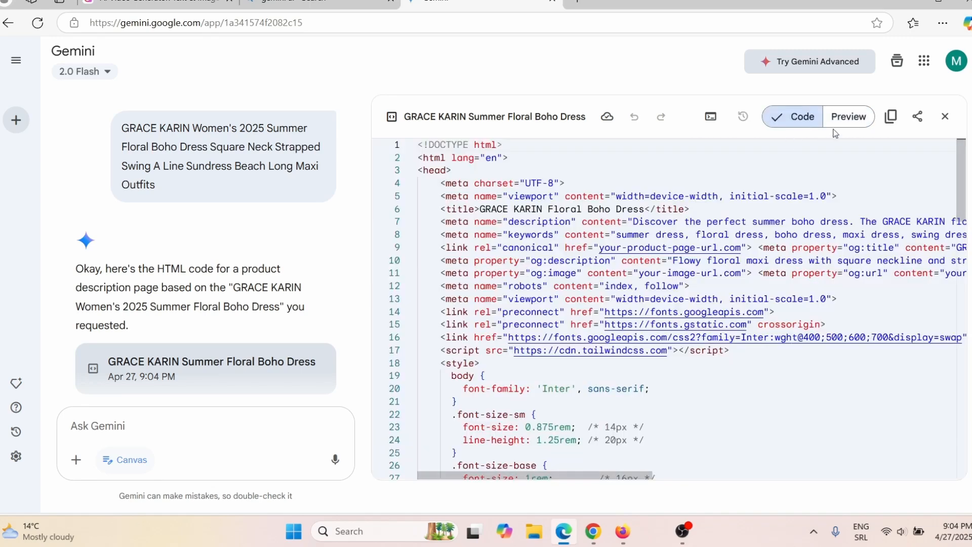
pyautogui.click(849, 117)
pyautogui.scroll(-5, 754, 356)
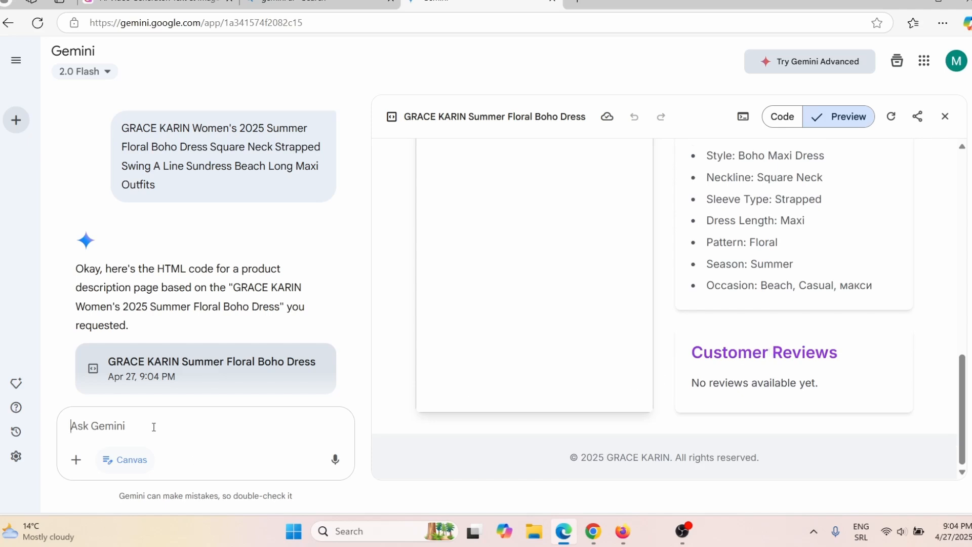
# - Draft the prompt "add Amazon buy button at the bottom and add my Amazon affiliate link", then copy the dress's short affiliate link from Amazon in Firefox
pyautogui.hotkey('ctrl', 'v')
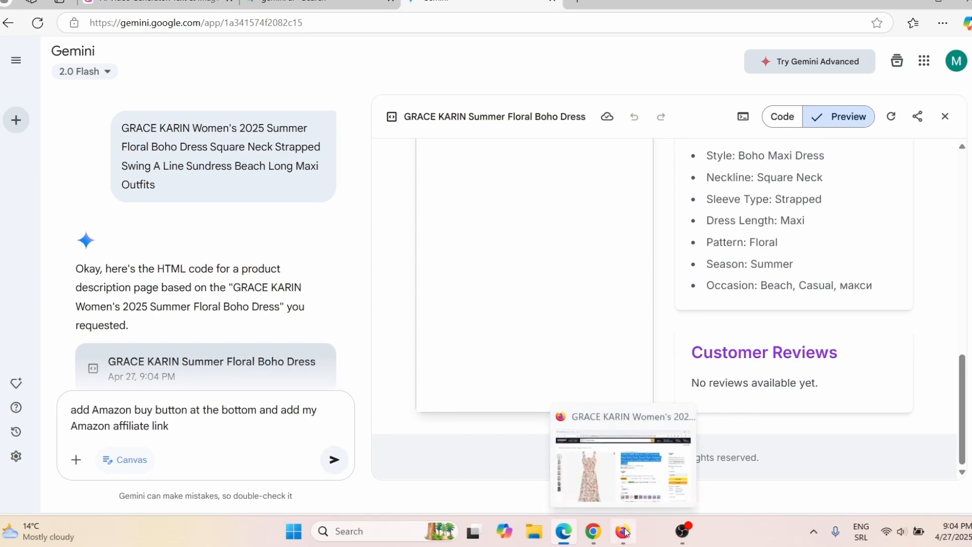
pyautogui.click(624, 471)
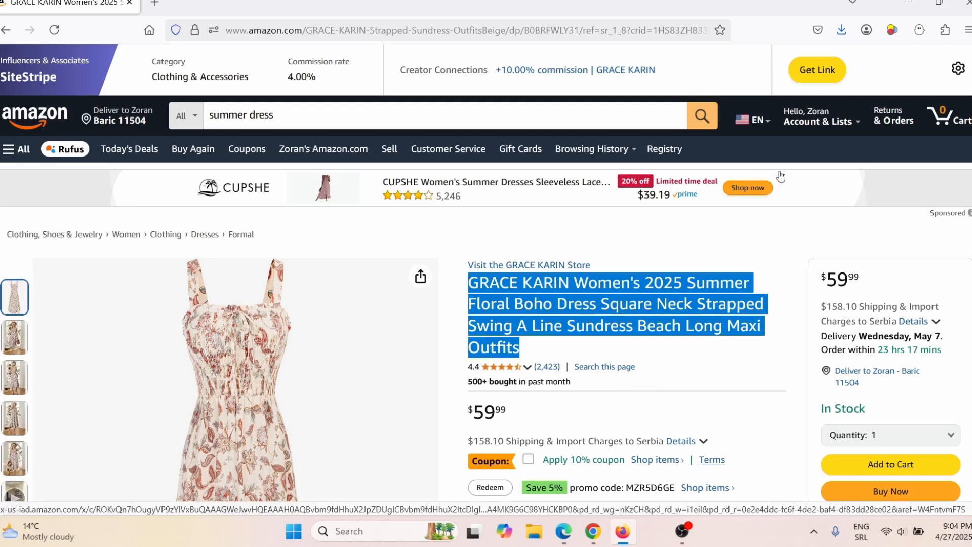
pyautogui.click(817, 72)
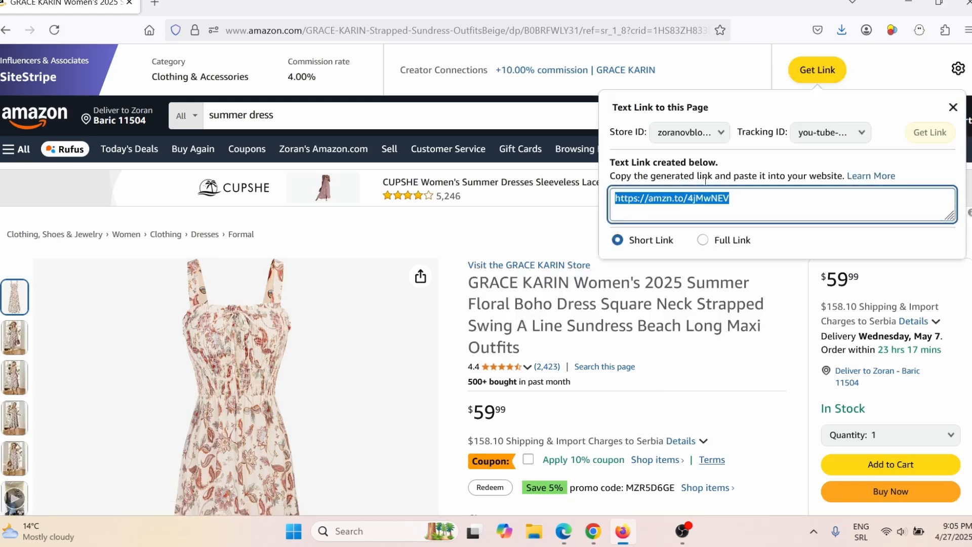
pyautogui.rightClick(702, 201)
pyautogui.click(724, 378)
pyautogui.click(564, 532)
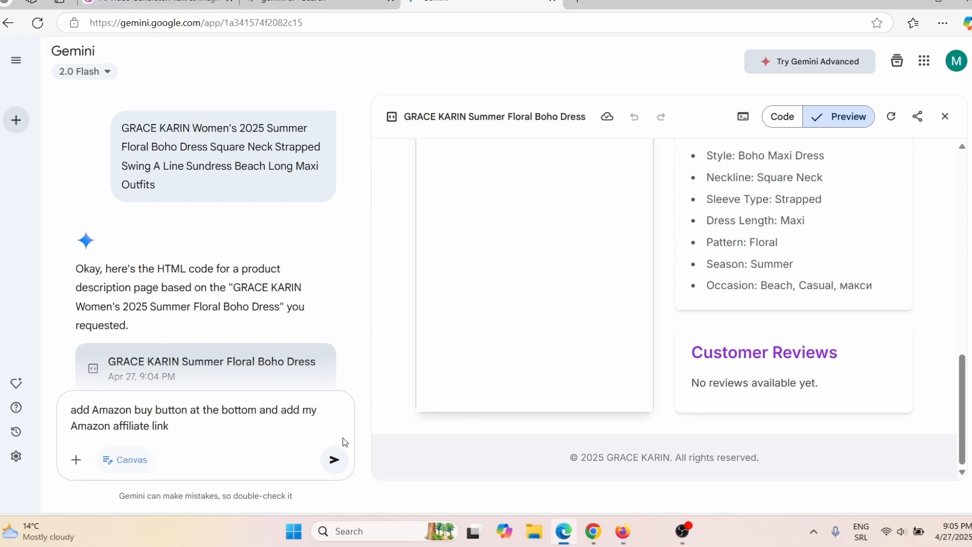
pyautogui.hotkey('ctrl', 'v')
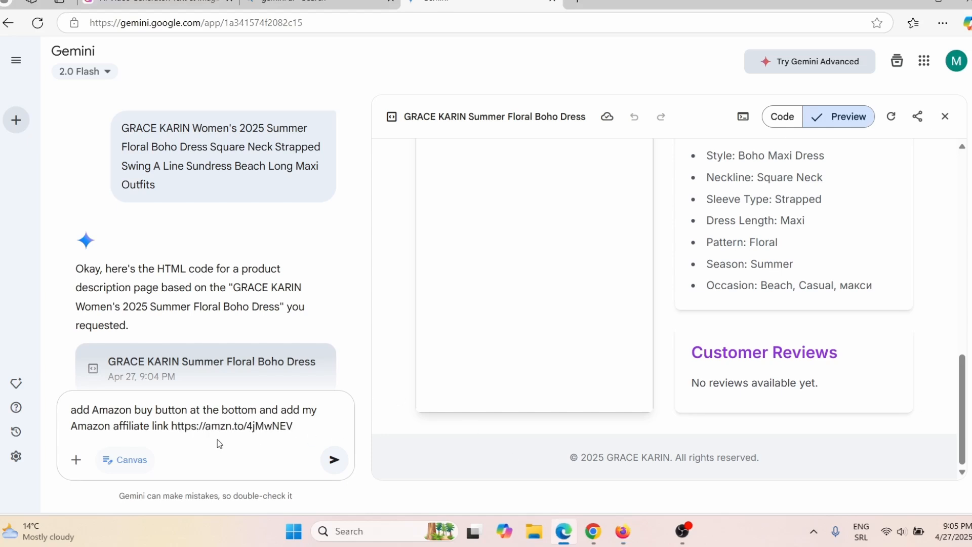
pyautogui.press('Return')
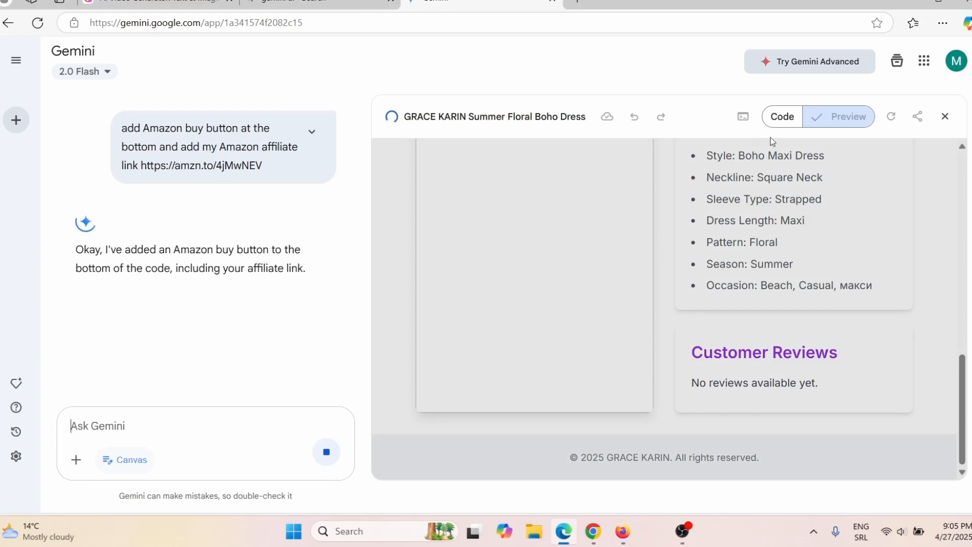
# - Review the revised dress website's code and preview, checking the Amazon buy button's link and the product image area
pyautogui.click(784, 121)
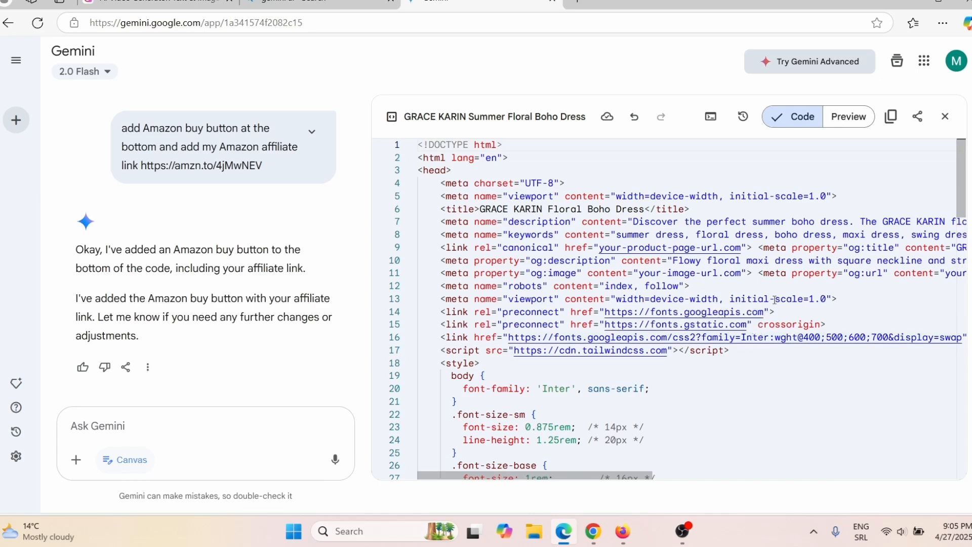
pyautogui.click(848, 116)
pyautogui.scroll(-8, 760, 354)
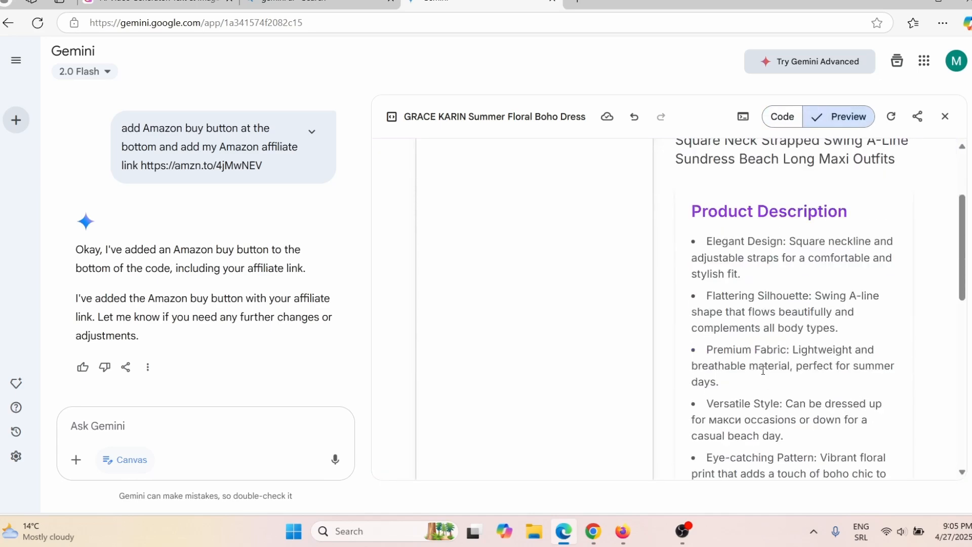
pyautogui.scroll(-5, 770, 351)
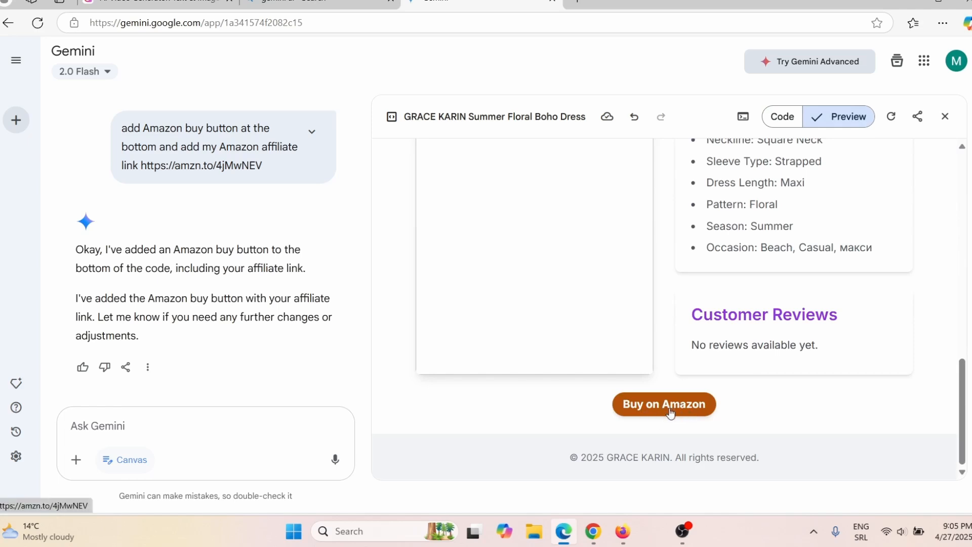
pyautogui.scroll(5, 818, 358)
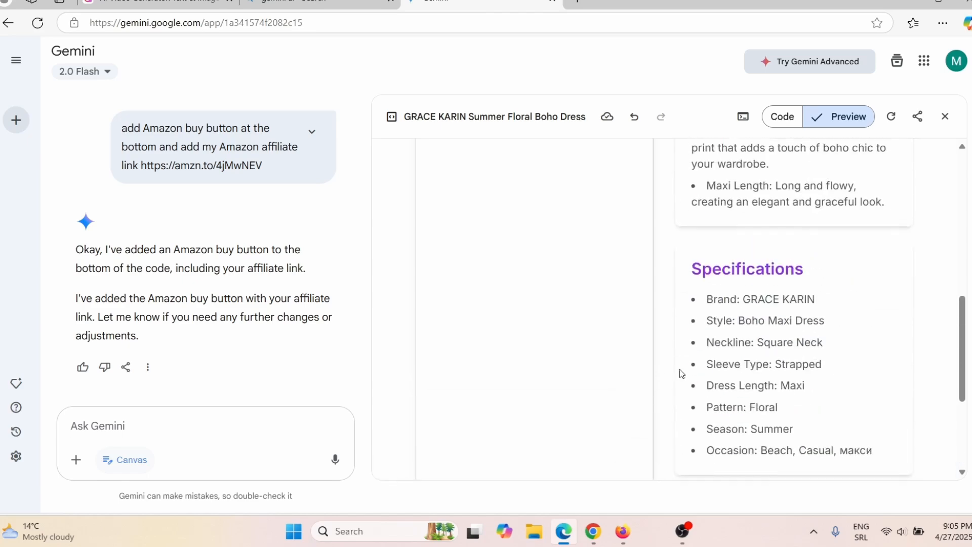
pyautogui.scroll(6, 602, 365)
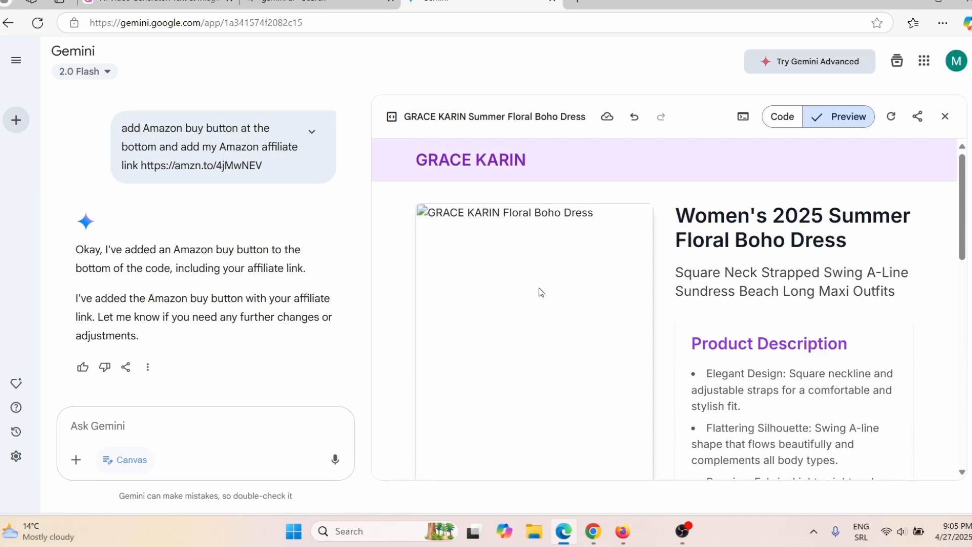
# - Switch to Firefox and copy the image link of the main dress photo on the Amazon product page
pyautogui.click(623, 531)
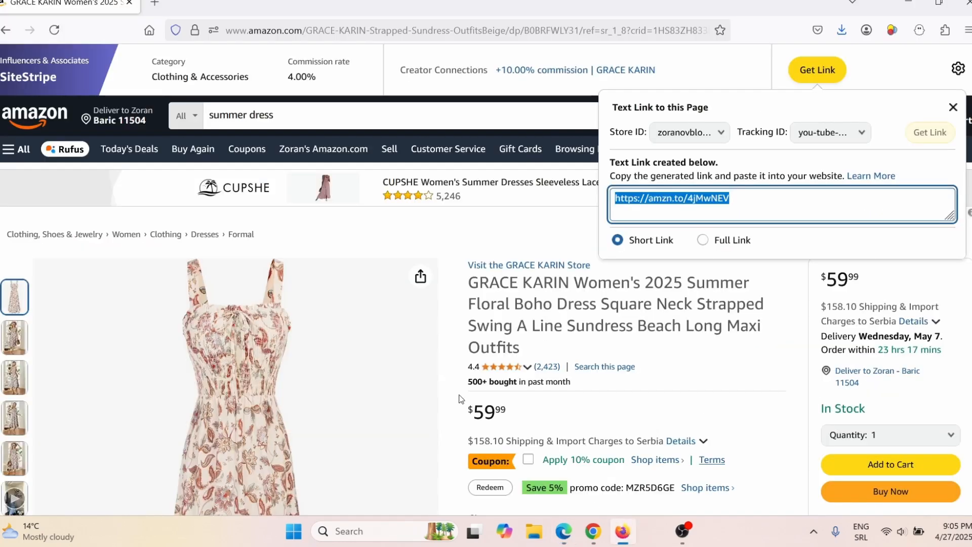
pyautogui.rightClick(259, 391)
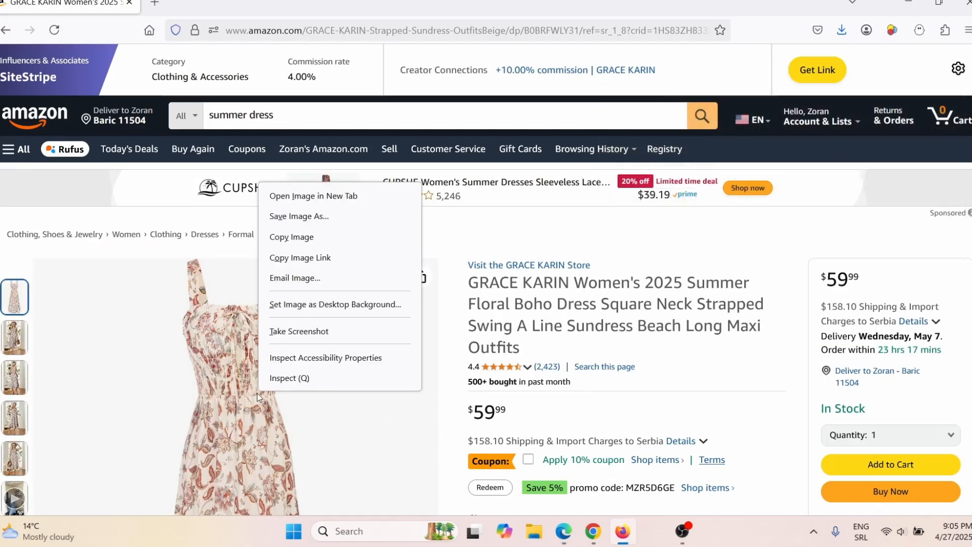
pyautogui.click(294, 259)
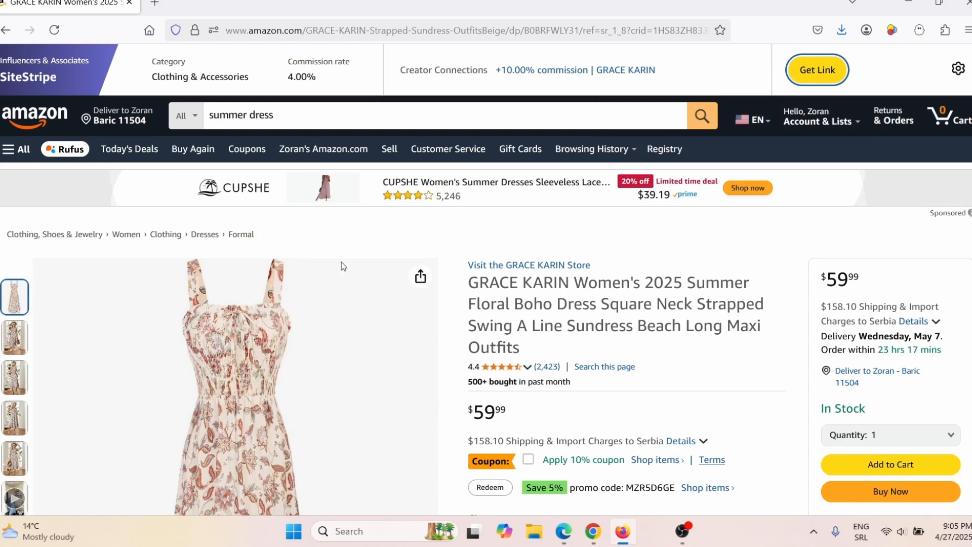
# - Back in Gemini, replace the placeholder your-image-url.com in the code's img tag with the copied Amazon image link and preview the page
pyautogui.click(563, 531)
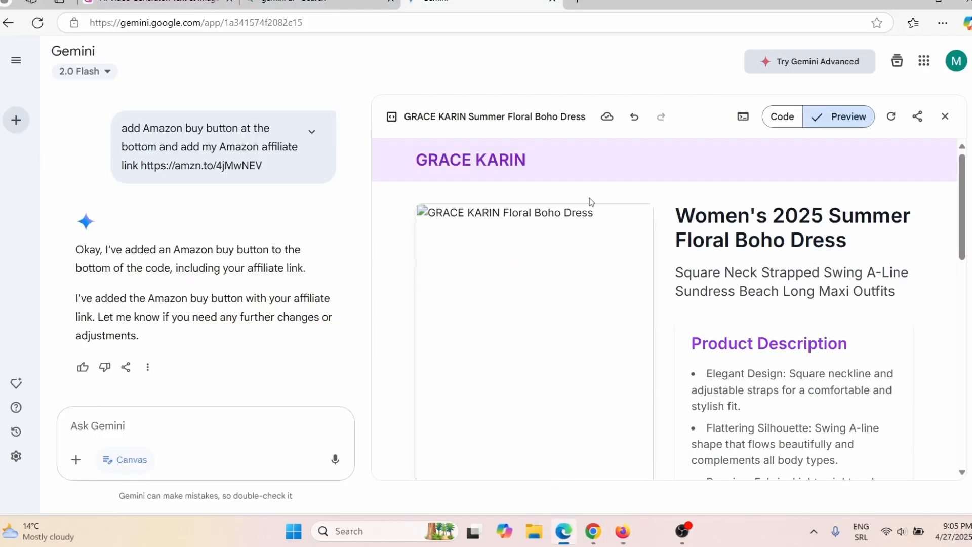
pyautogui.click(783, 116)
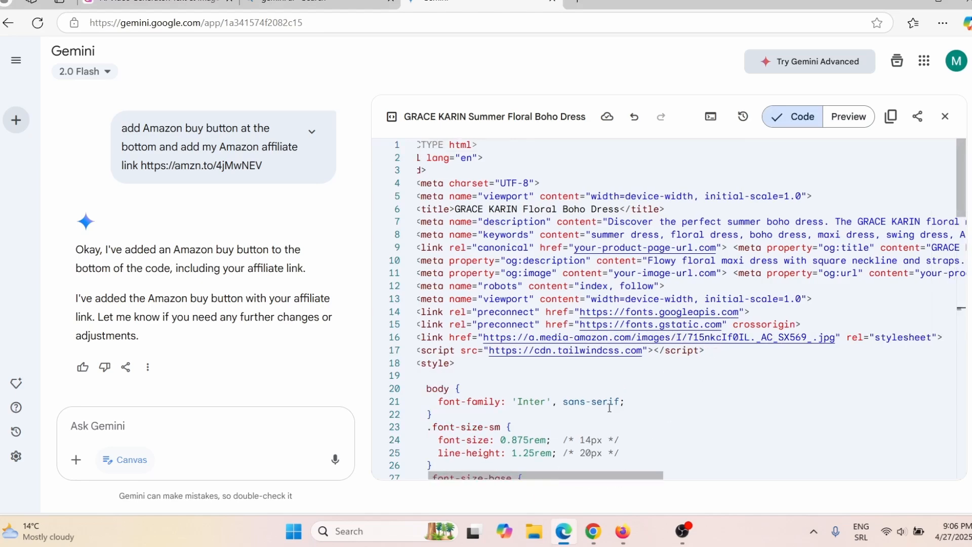
pyautogui.scroll(-10, 610, 407)
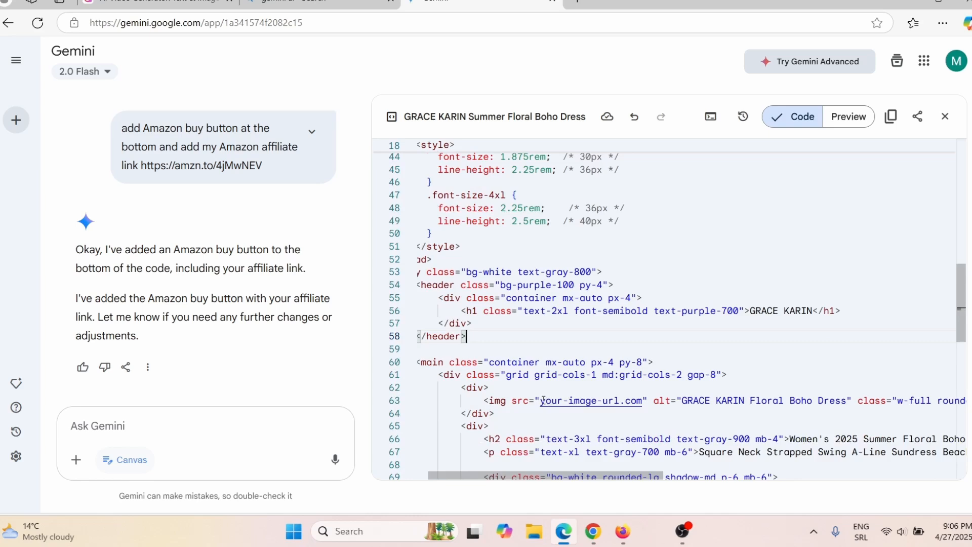
pyautogui.moveTo(541, 400); pyautogui.dragTo(640, 404)
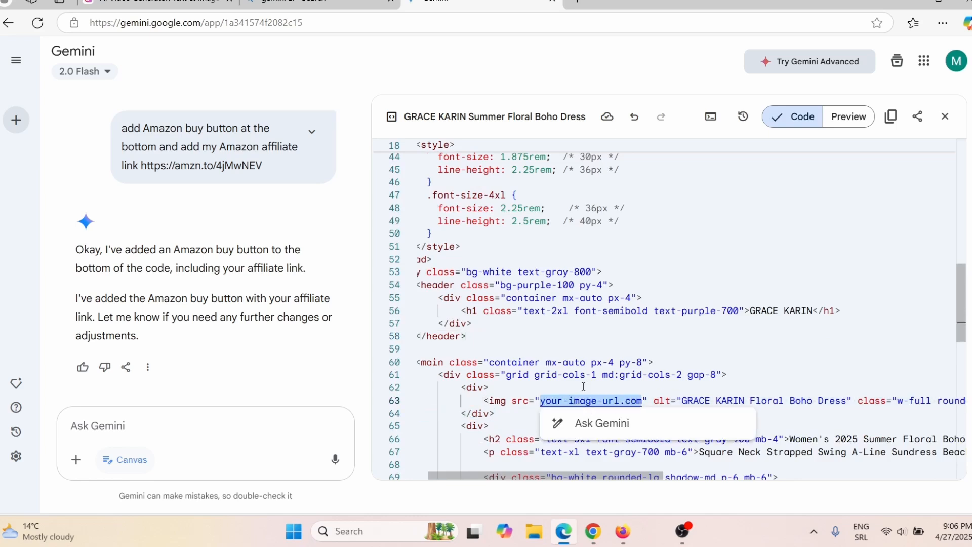
pyautogui.hotkey('ctrl', 'v')
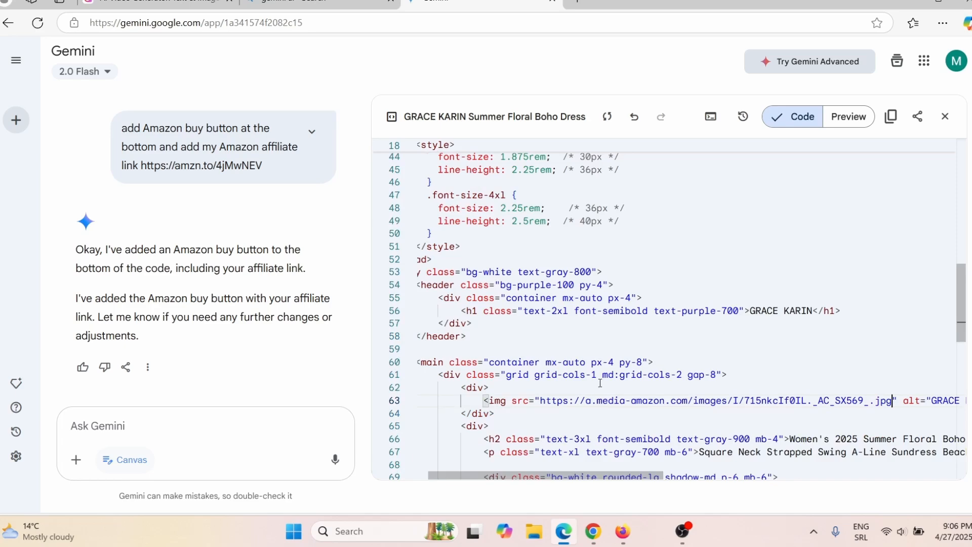
pyautogui.click(848, 121)
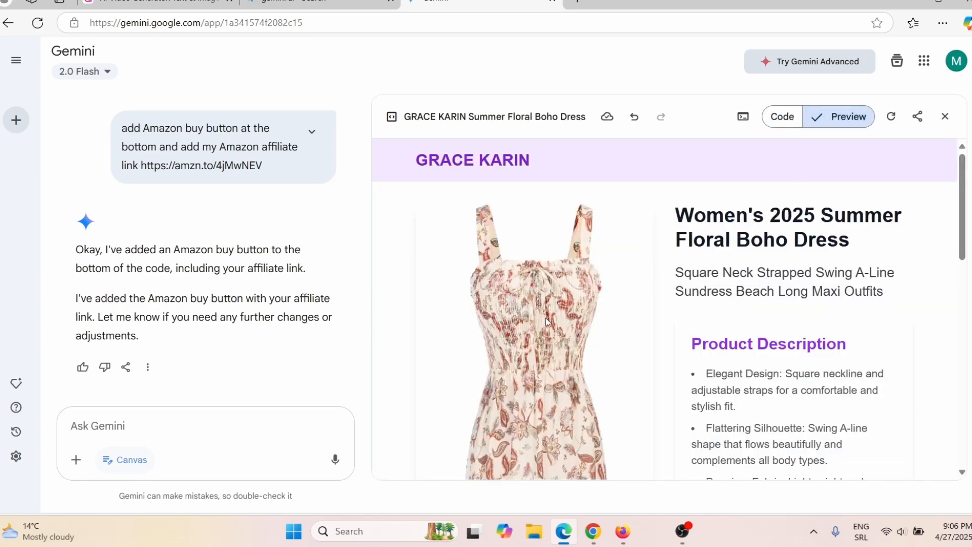
pyautogui.scroll(-10, 546, 321)
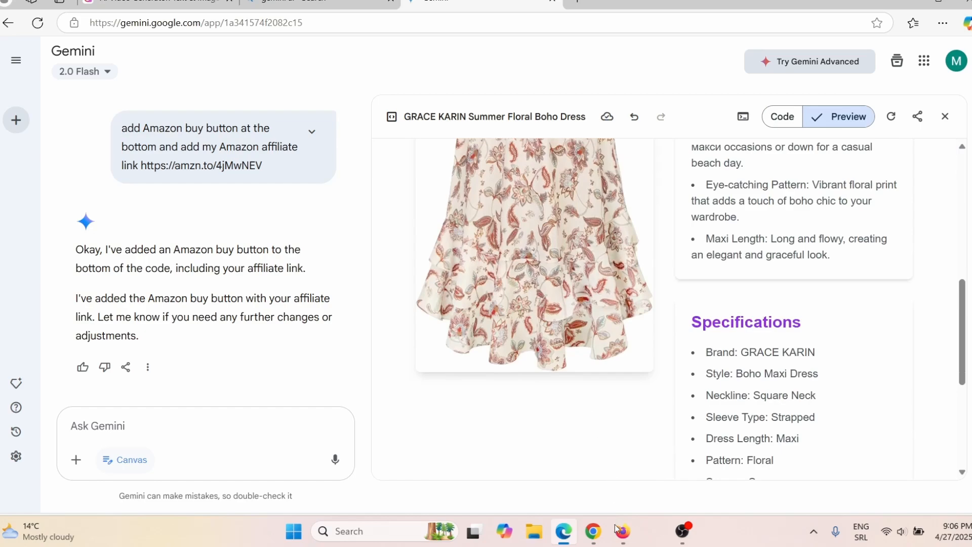
# - Check the dress's color options on Amazon in Firefox, then return to Gemini in Edge and submit the prompt "add responsive colors"
pyautogui.click(622, 531)
pyautogui.scroll(-5, 269, 366)
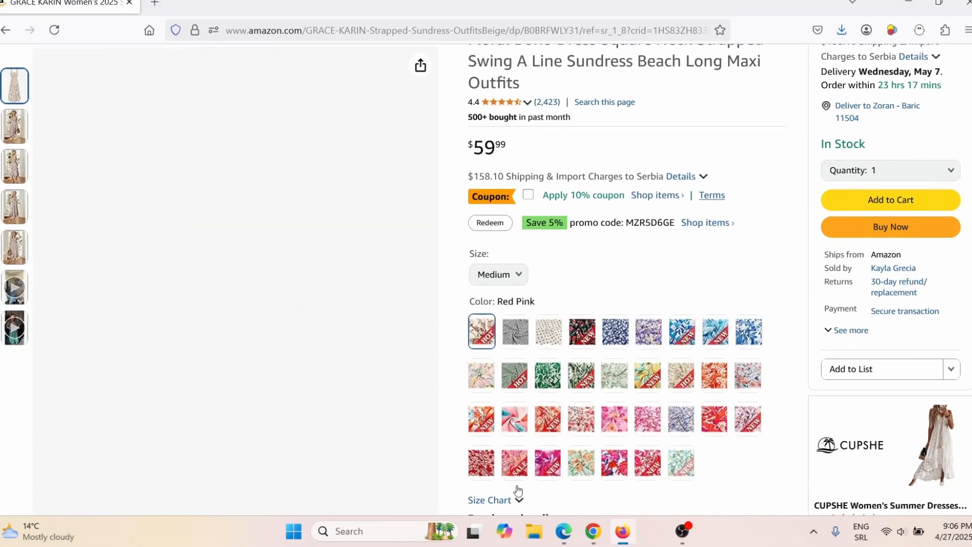
pyautogui.click(594, 531)
pyautogui.click(564, 531)
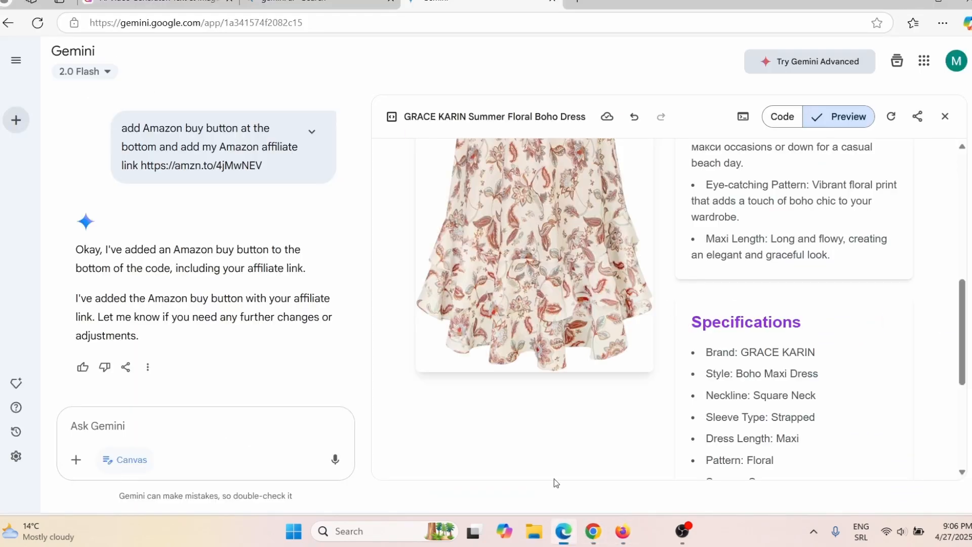
pyautogui.scroll(10, 572, 308)
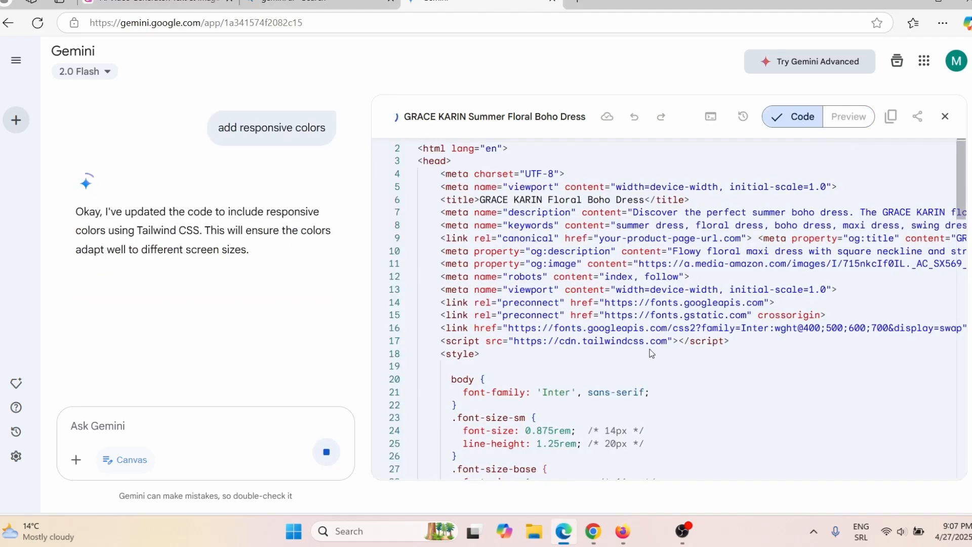
# - Review the preview of the recolored dress website from the footer back up to the header
pyautogui.scroll(-10, 675, 316)
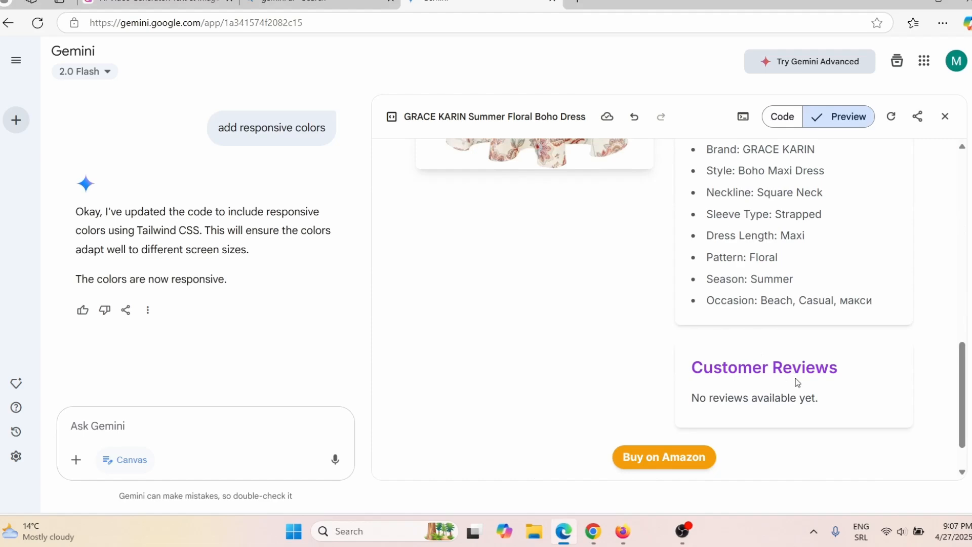
pyautogui.scroll(-2, 798, 381)
pyautogui.scroll(8, 798, 381)
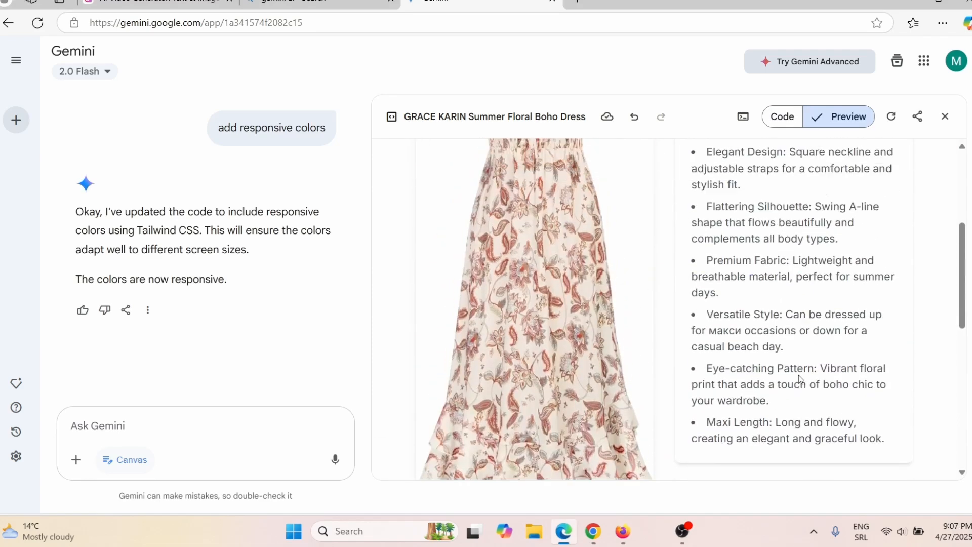
pyautogui.scroll(4, 798, 381)
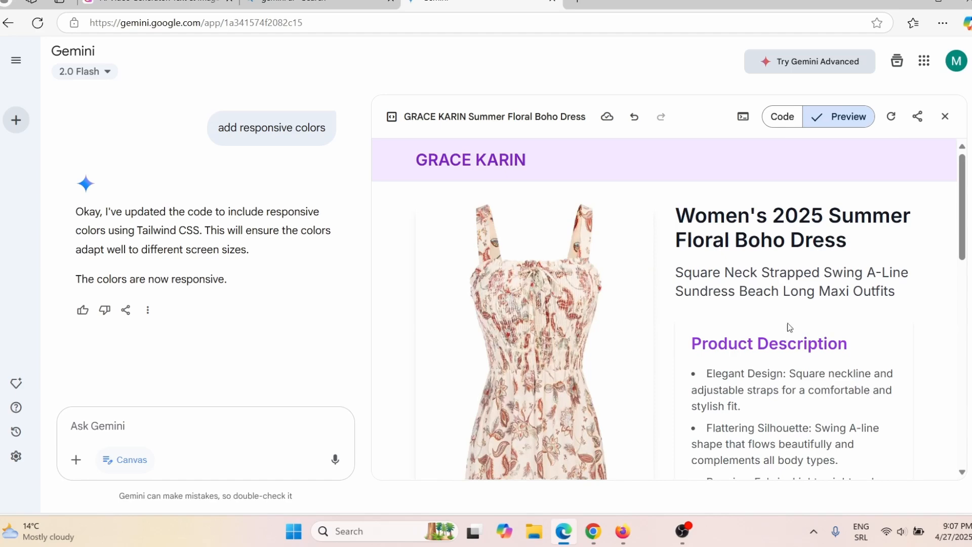
# - Copy the complete updated HTML code of the dress website
pyautogui.click(783, 117)
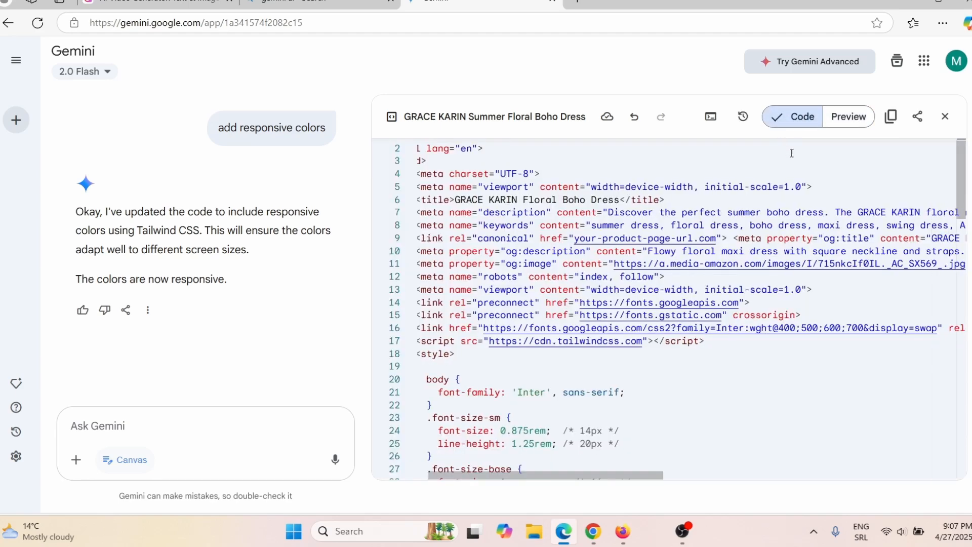
pyautogui.click(891, 124)
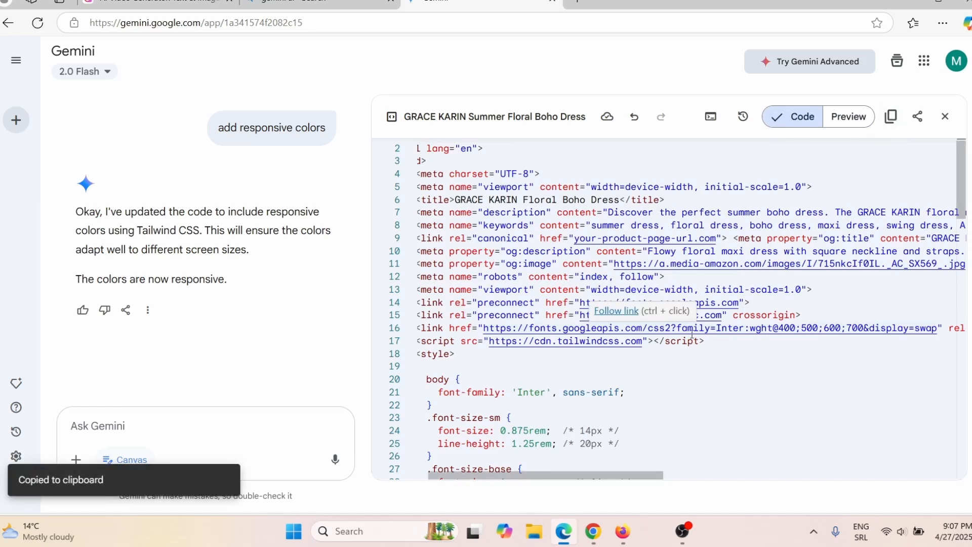
# - Switch to Google Sites in Chrome, start a blank site, and delete its page title header section
pyautogui.click(595, 541)
pyautogui.click(241, 3)
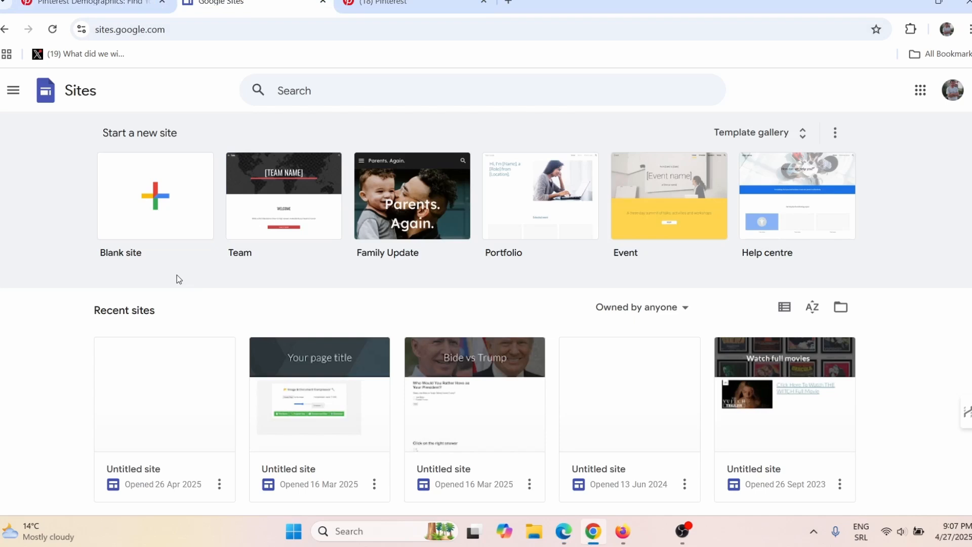
pyautogui.click(148, 208)
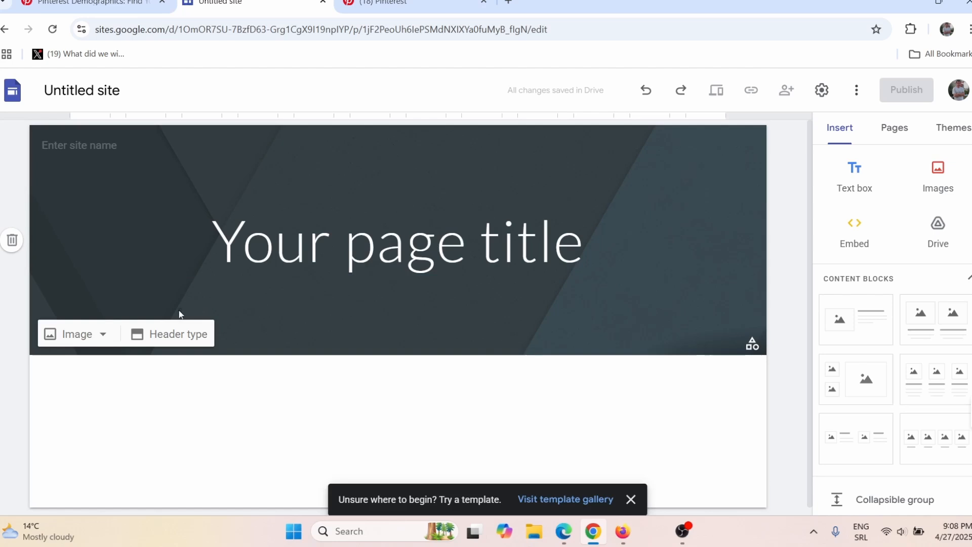
pyautogui.click(12, 241)
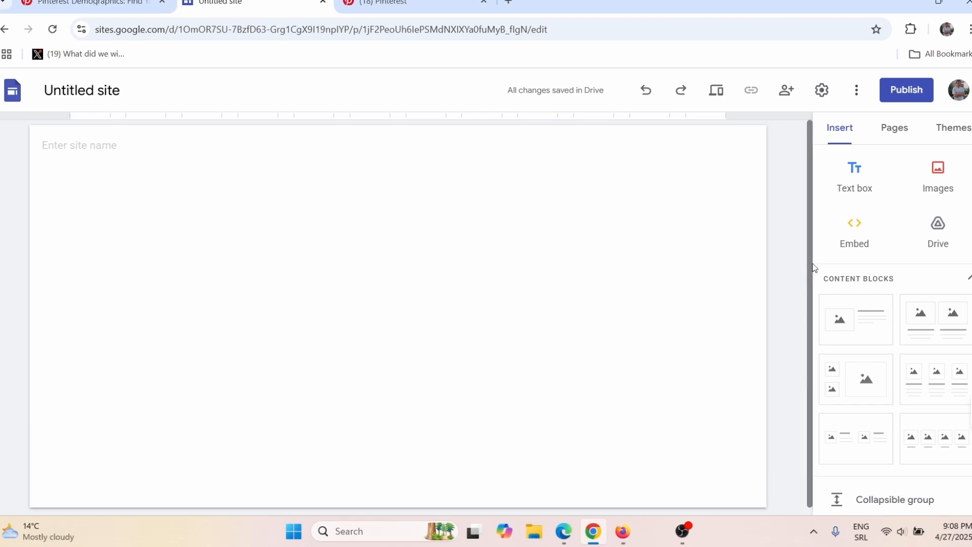
# - Embed the copied HTML code of the dress website in the blank page and widen the embed to the full content width
pyautogui.click(844, 252)
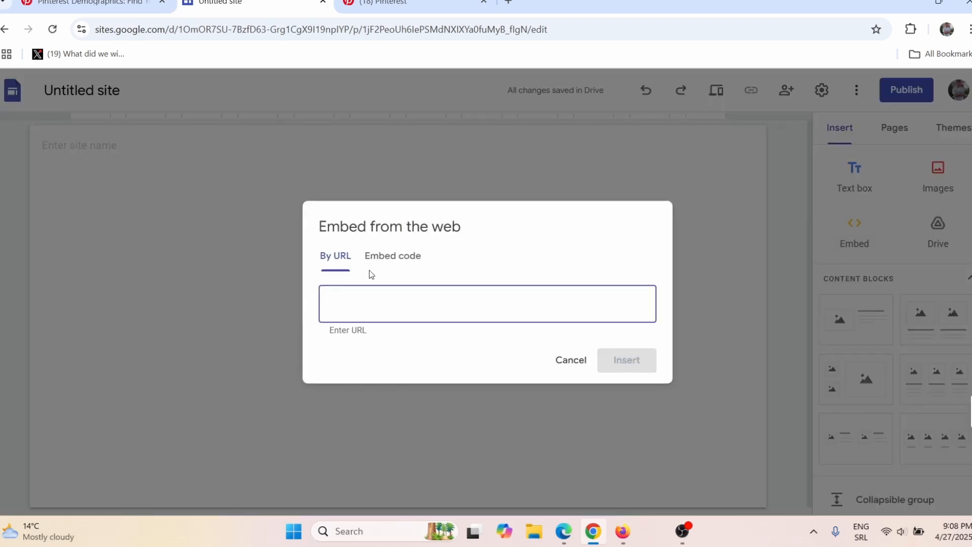
pyautogui.click(412, 255)
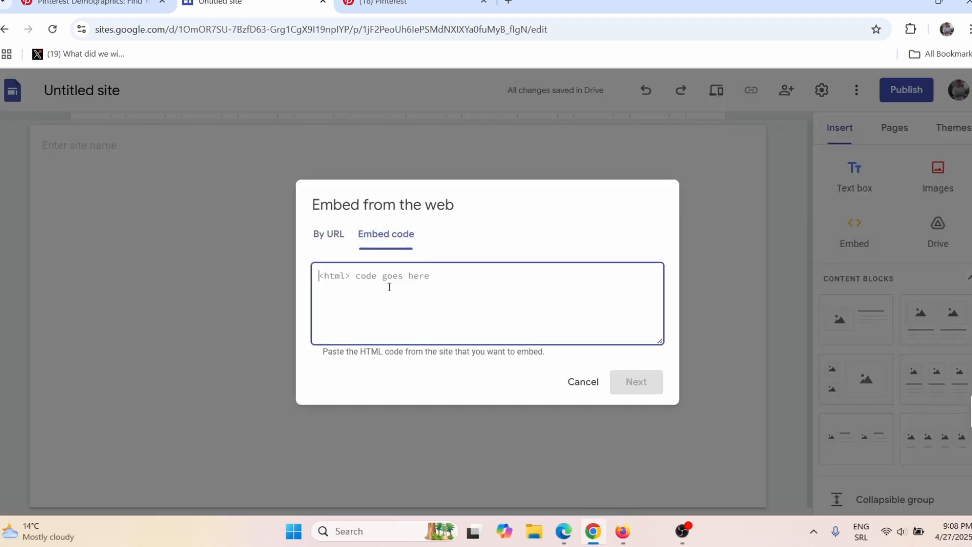
pyautogui.hotkey('ctrl', 'v')
pyautogui.click(637, 378)
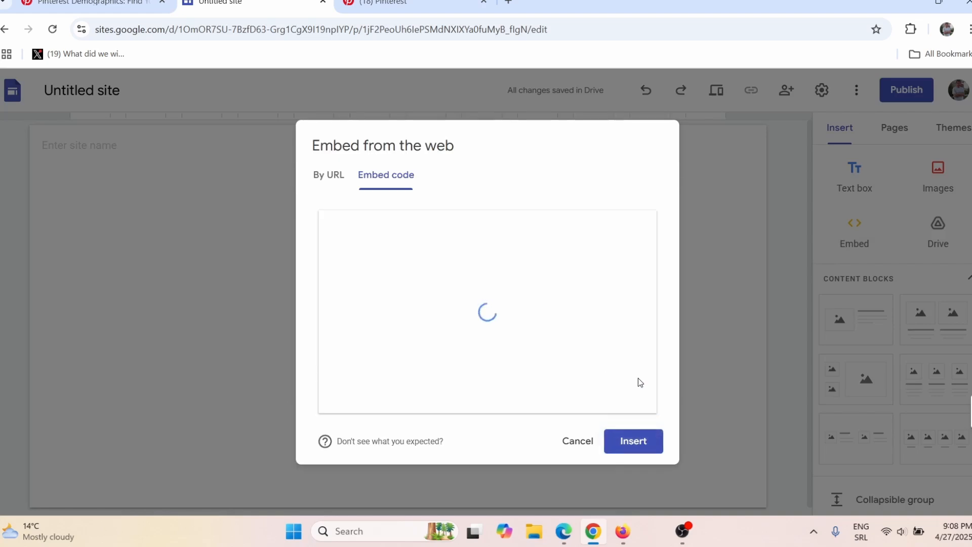
pyautogui.click(635, 446)
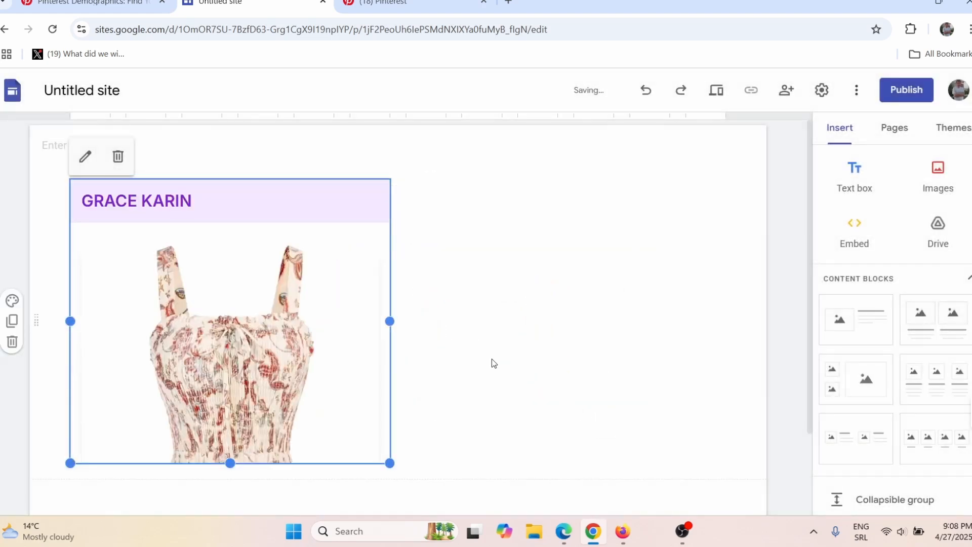
pyautogui.moveTo(391, 322); pyautogui.dragTo(728, 324)
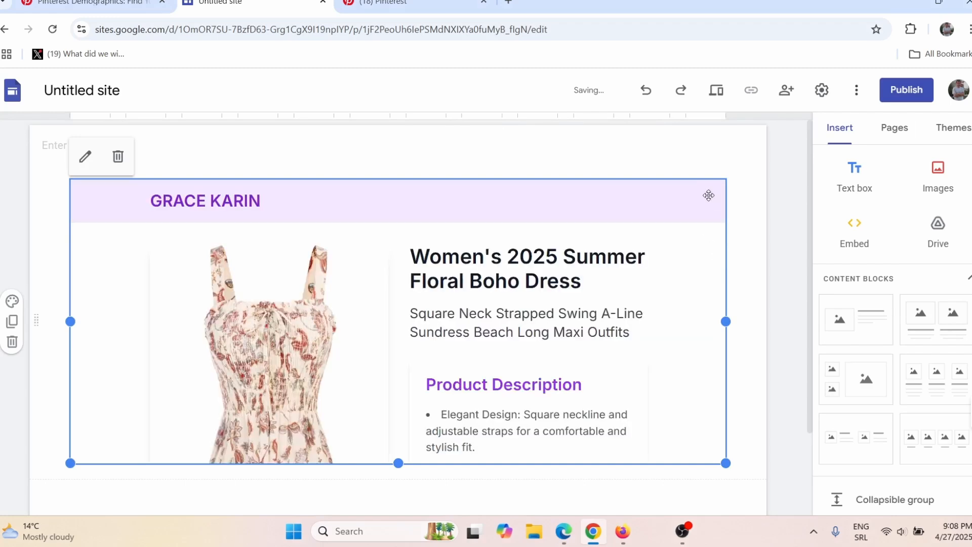
# - Preview the site and check how the embedded dress page scrolls, then return to the editor
pyautogui.click(717, 93)
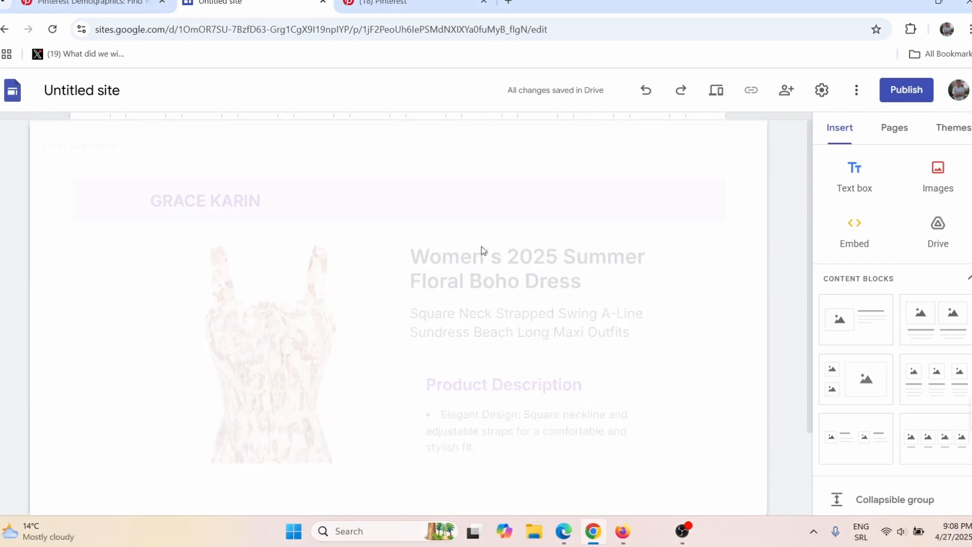
pyautogui.scroll(-10, 537, 301)
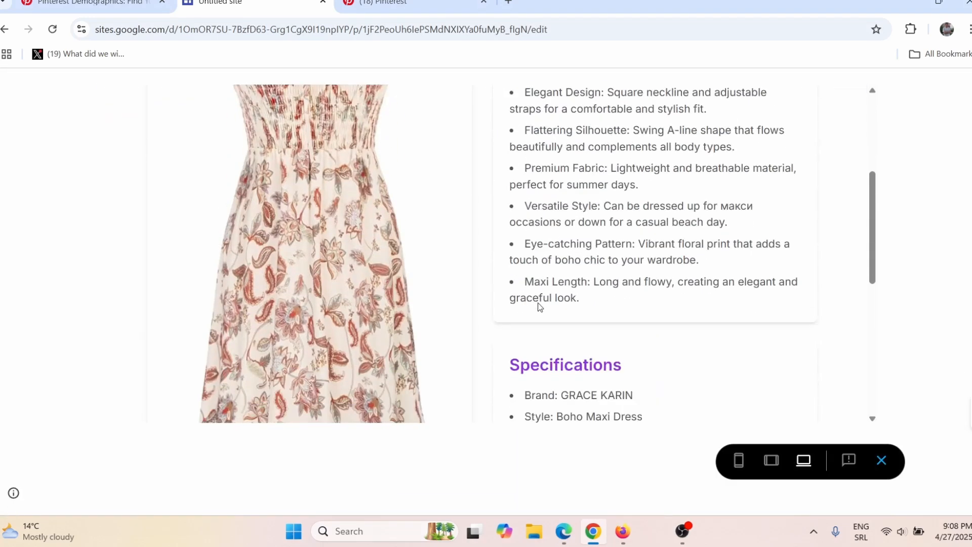
pyautogui.scroll(10, 540, 306)
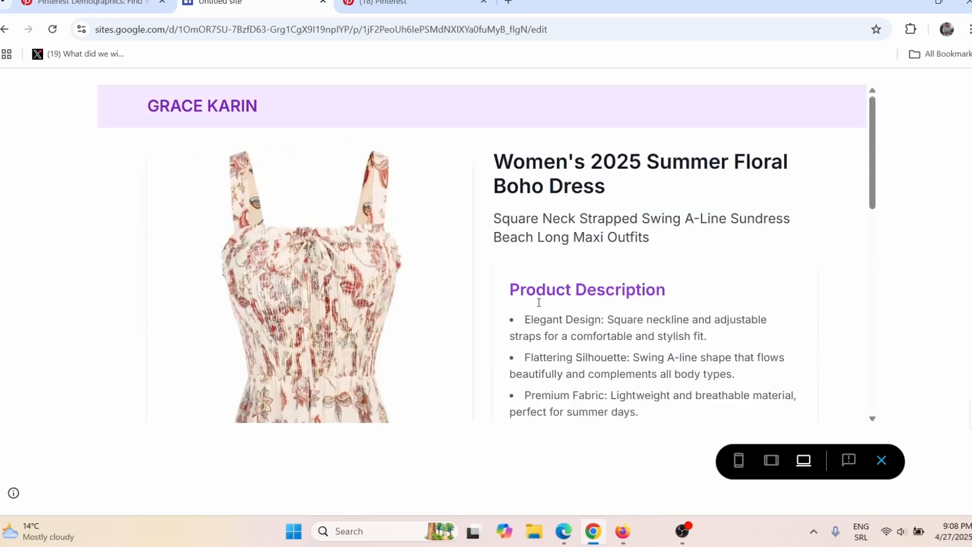
pyautogui.click(5, 29)
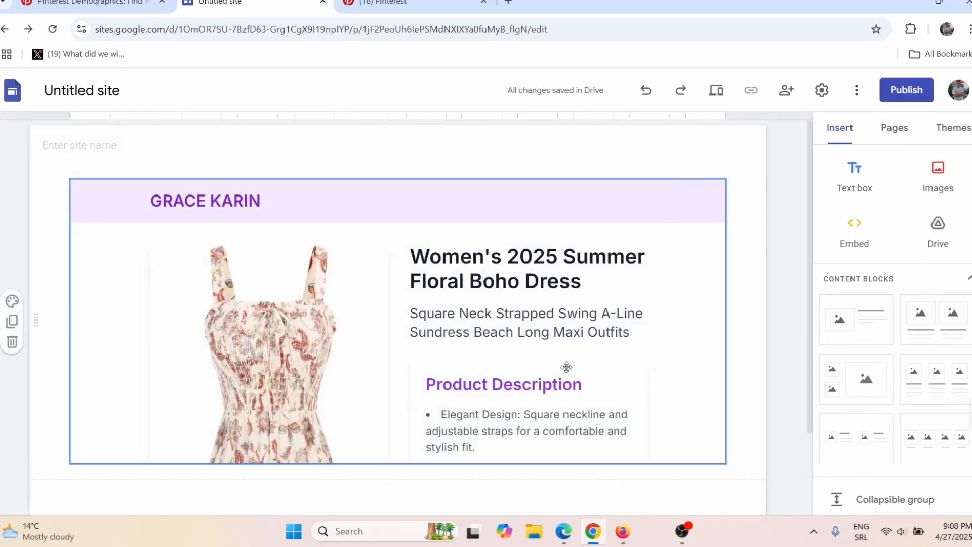
# - Extend the embedded dress page downward until its whole content fits without an inner scrollbar
pyautogui.scroll(-2, 396, 379)
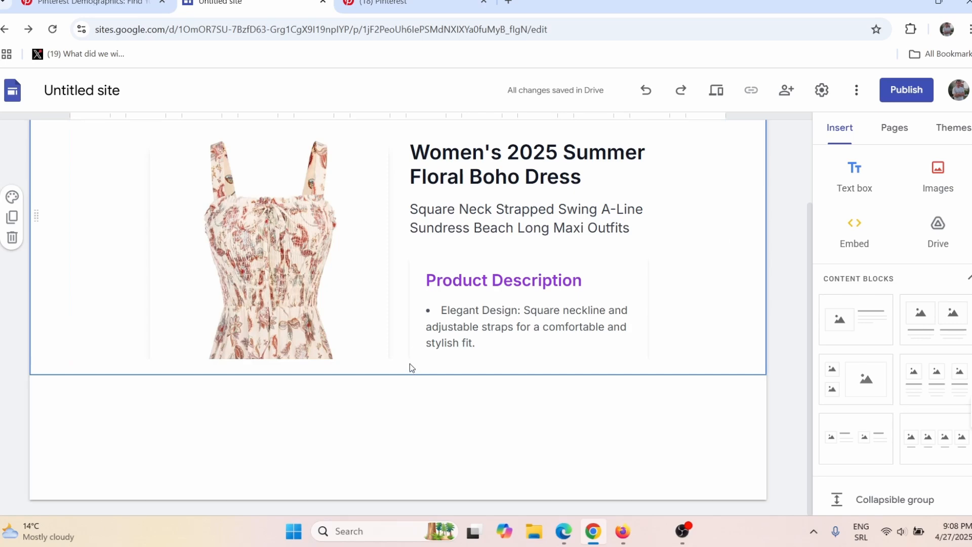
pyautogui.moveTo(408, 370); pyautogui.dragTo(409, 494)
pyautogui.scroll(-3, 411, 413)
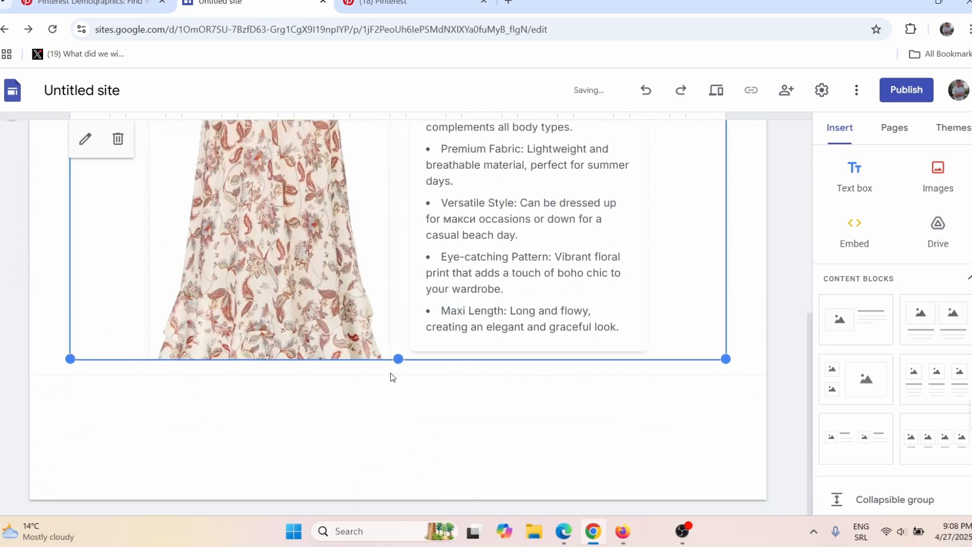
pyautogui.moveTo(398, 358); pyautogui.dragTo(419, 510)
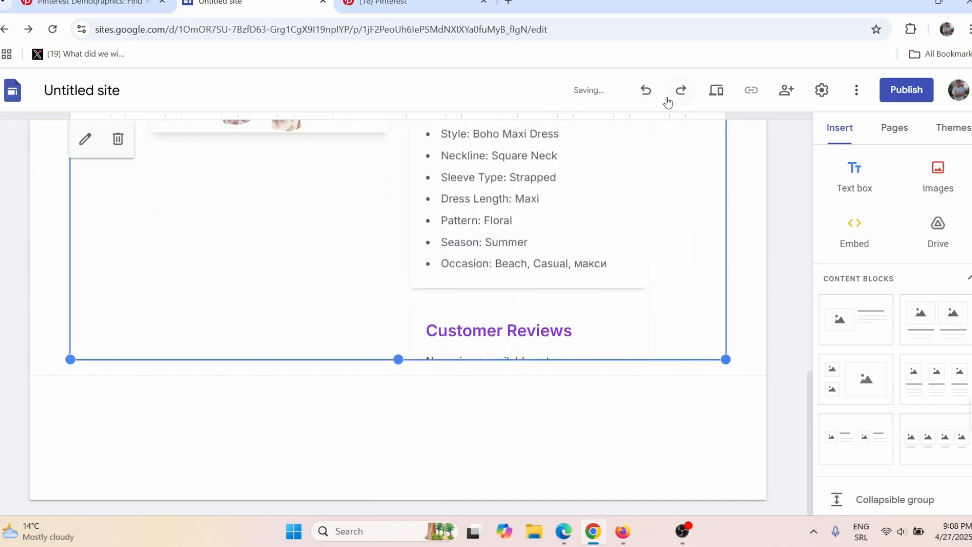
# - Preview the lengthened page from its header to its footer and close the preview
pyautogui.click(721, 91)
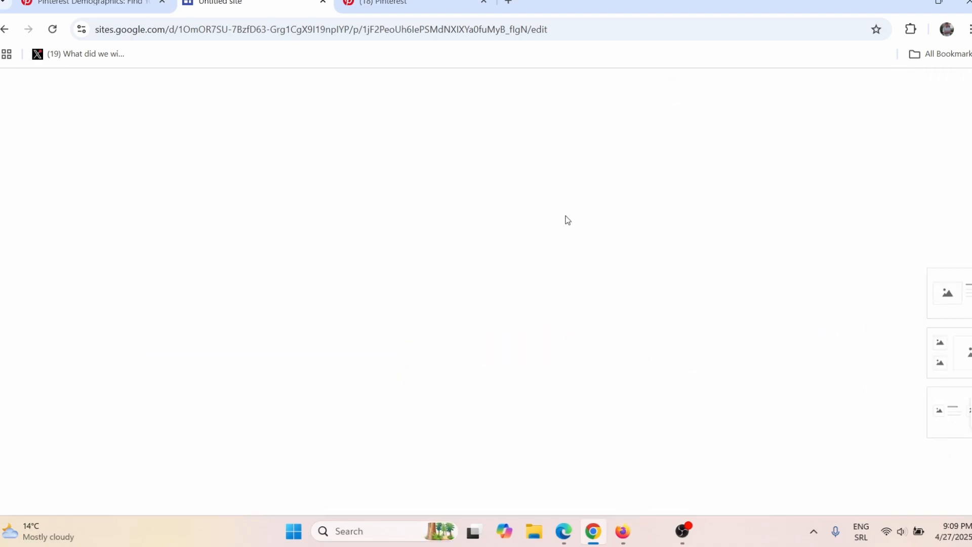
pyautogui.scroll(-10, 547, 244)
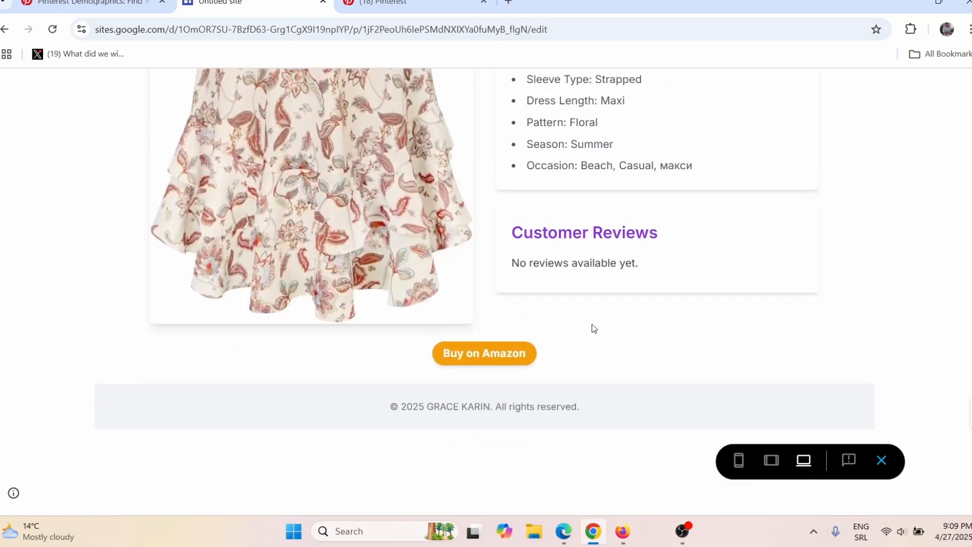
pyautogui.scroll(10, 619, 338)
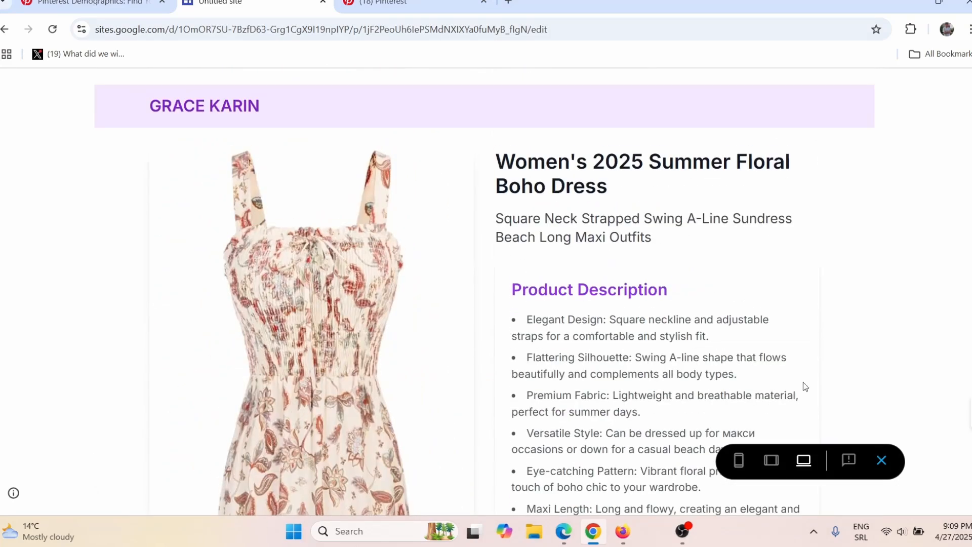
pyautogui.click(882, 461)
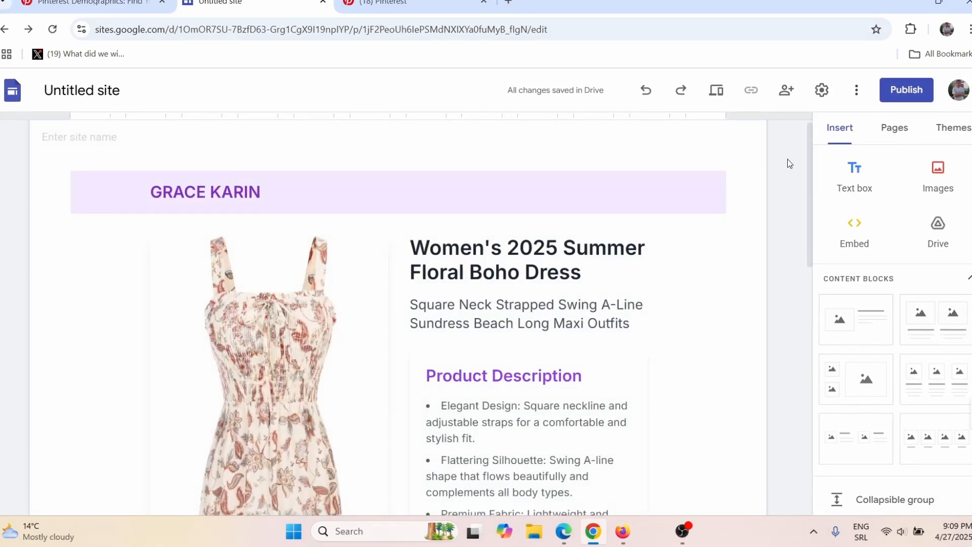
# - Copy the dress name from the Amazon page in Firefox and publish the Google site in Chrome with the web address grace-karin-womens-2025-summer
pyautogui.click(901, 91)
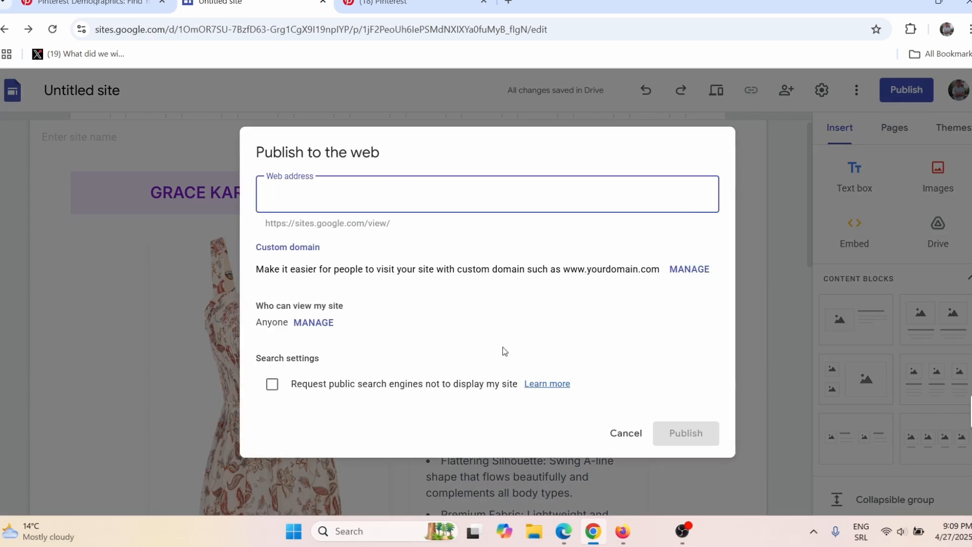
pyautogui.click(623, 532)
pyautogui.scroll(5, 561, 272)
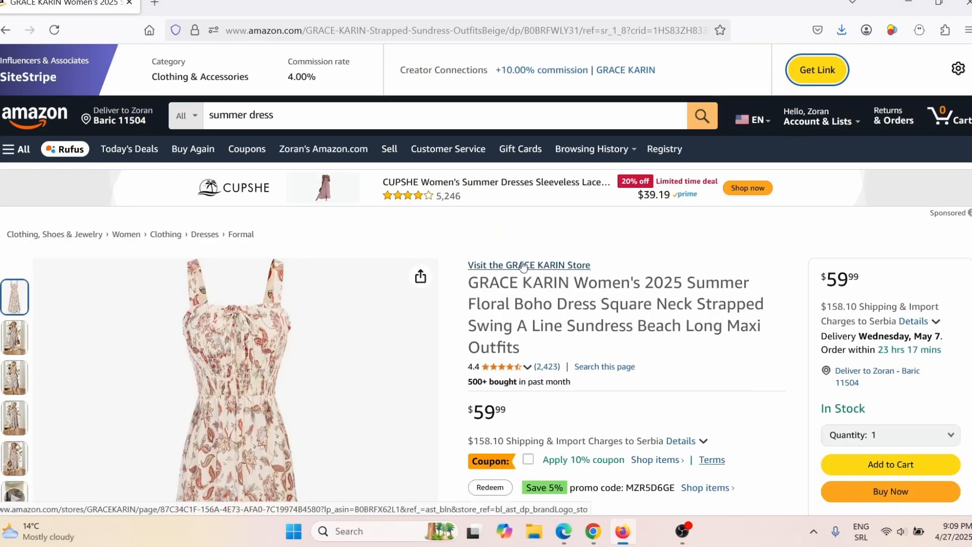
pyautogui.moveTo(469, 282); pyautogui.dragTo(597, 303)
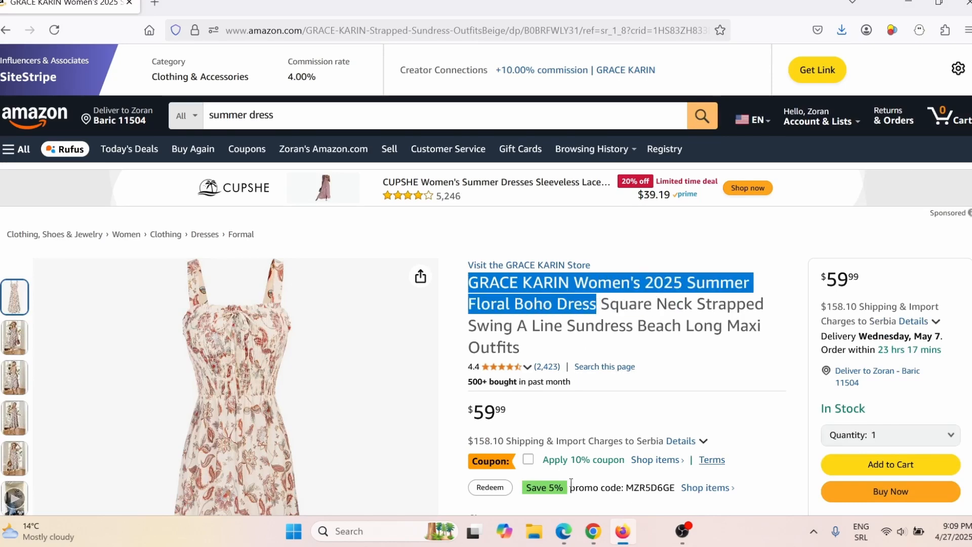
pyautogui.click(594, 531)
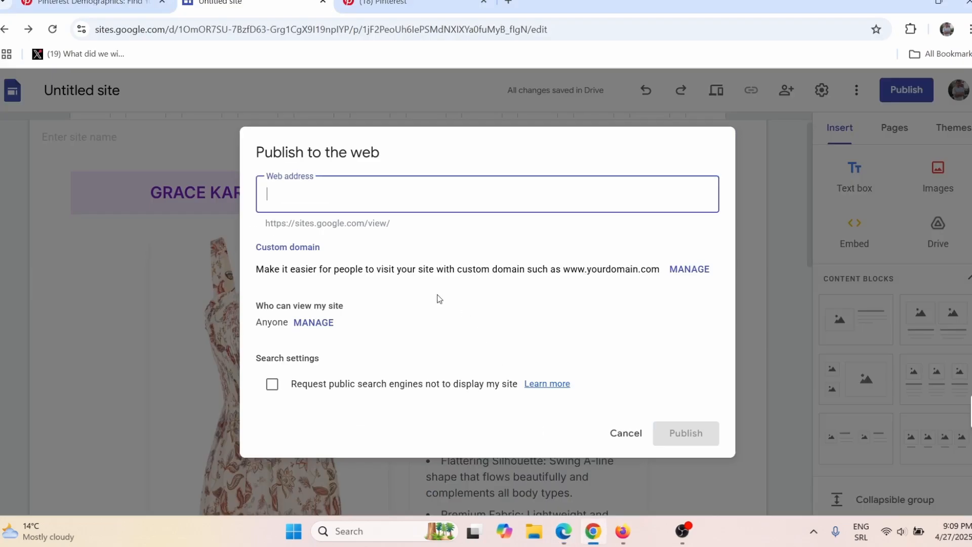
pyautogui.hotkey('ctrl', 'v')
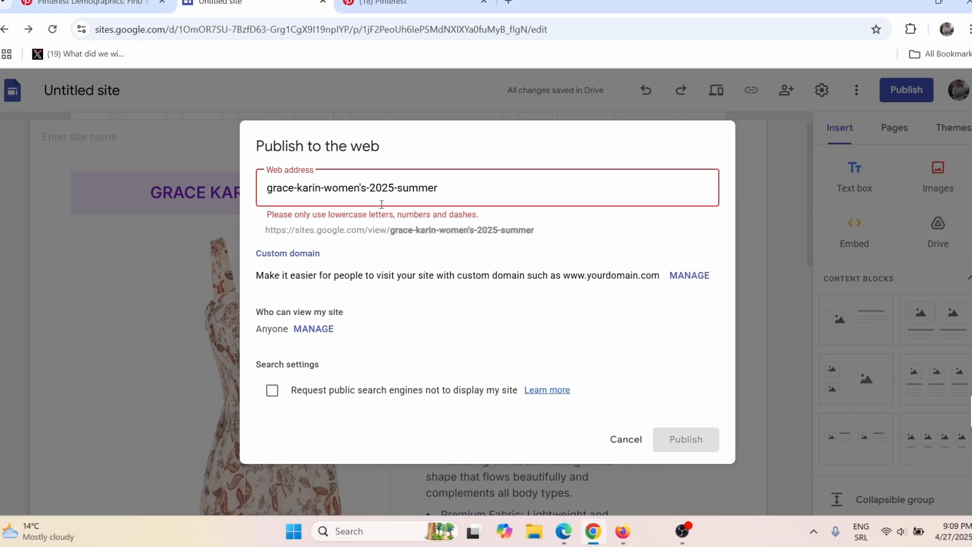
pyautogui.press('BackSpace')
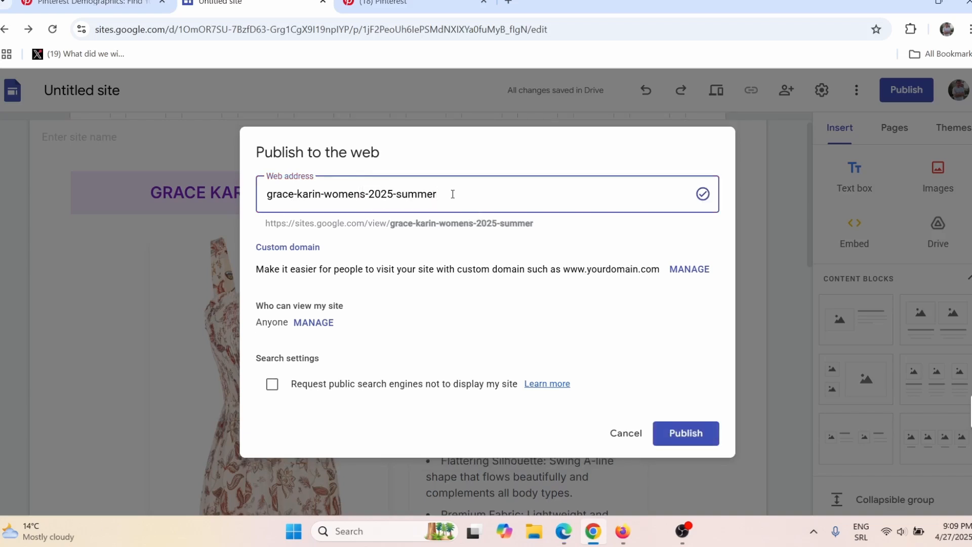
pyautogui.click(691, 434)
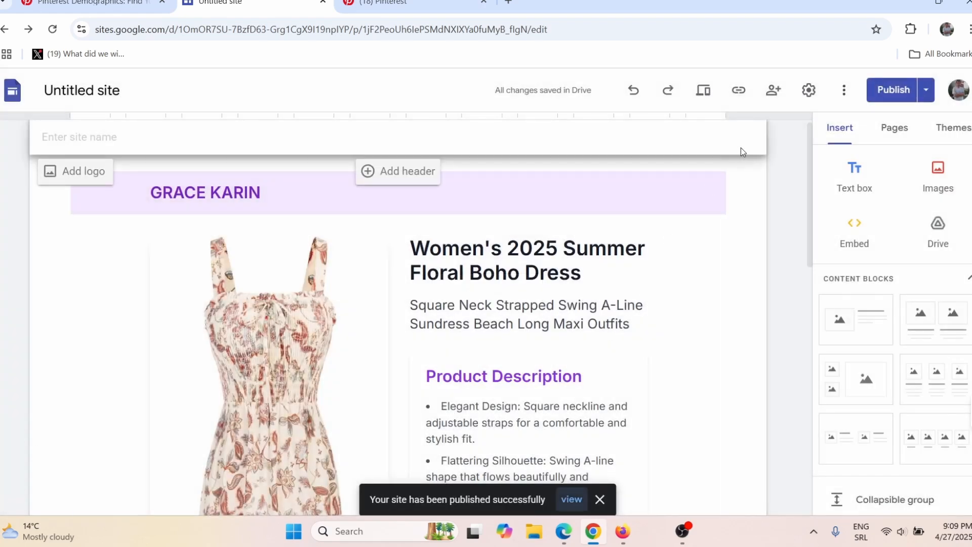
# - View the published dress site and check it from the header to the Buy on Amazon link and footer
pyautogui.click(927, 98)
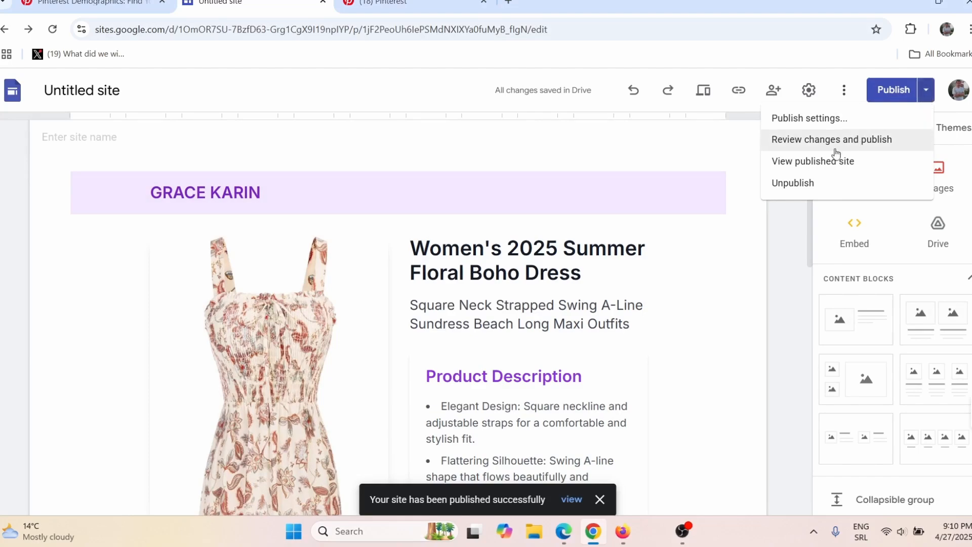
pyautogui.click(823, 162)
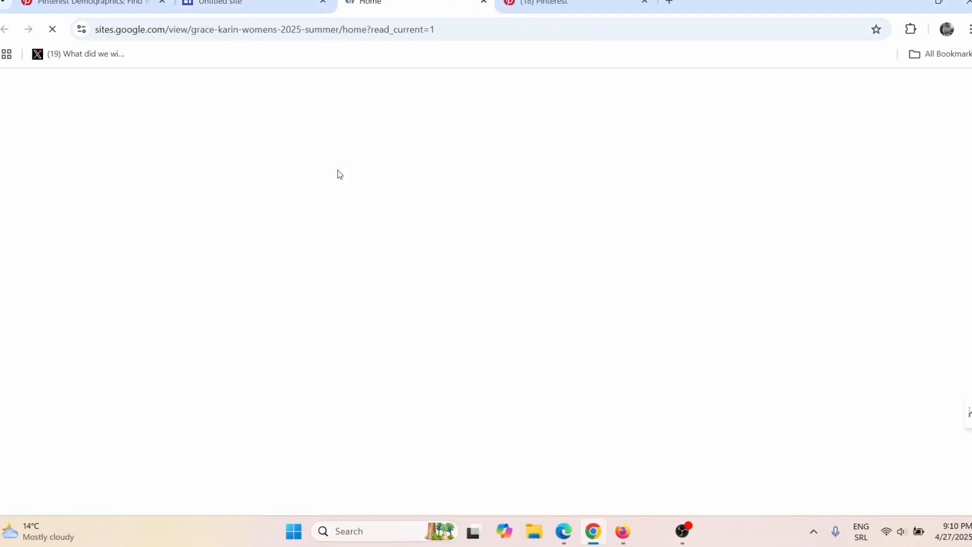
pyautogui.scroll(-10, 455, 275)
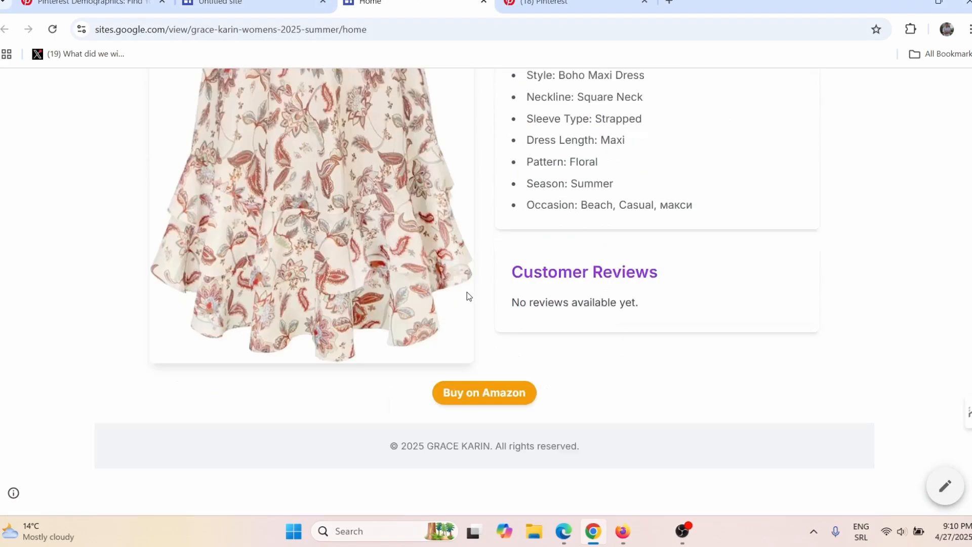
pyautogui.scroll(10, 467, 292)
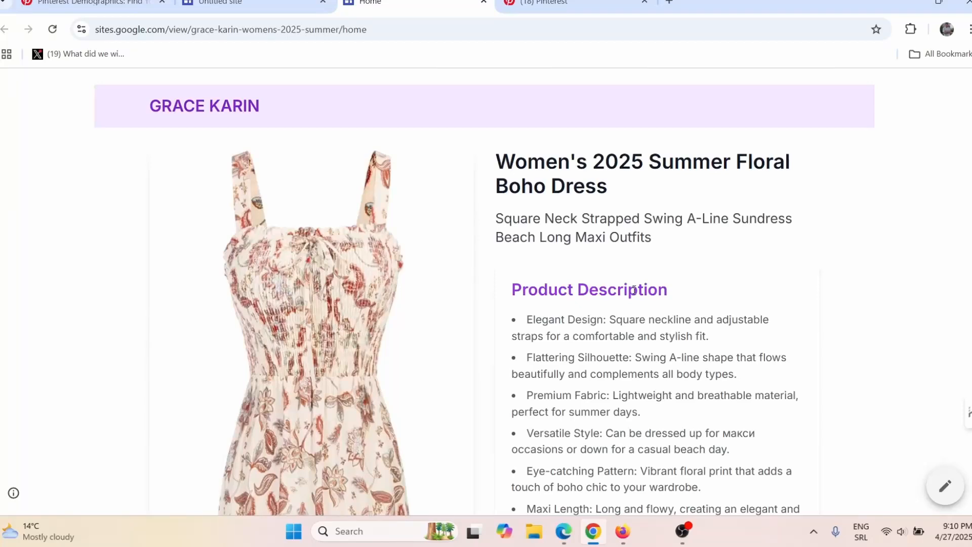
pyautogui.click(552, 4)
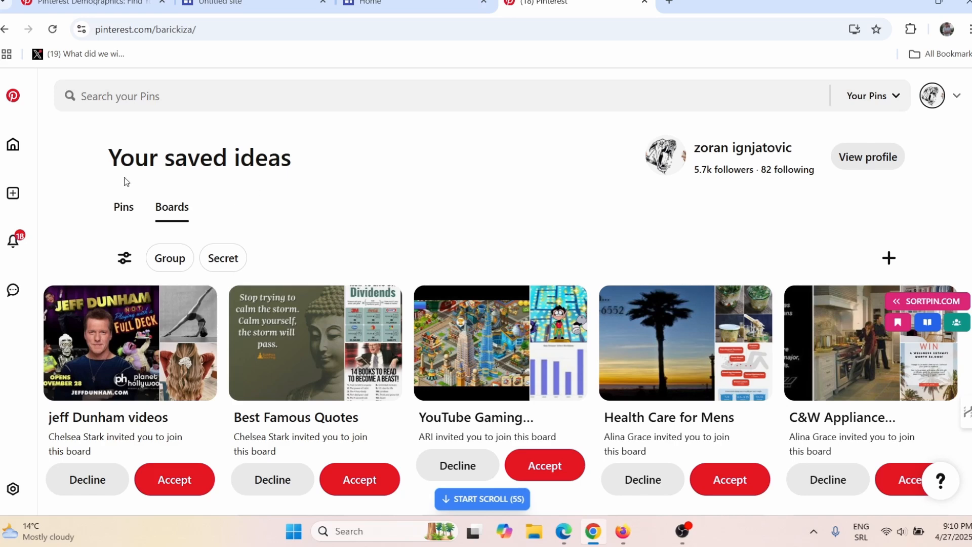
pyautogui.click(13, 193)
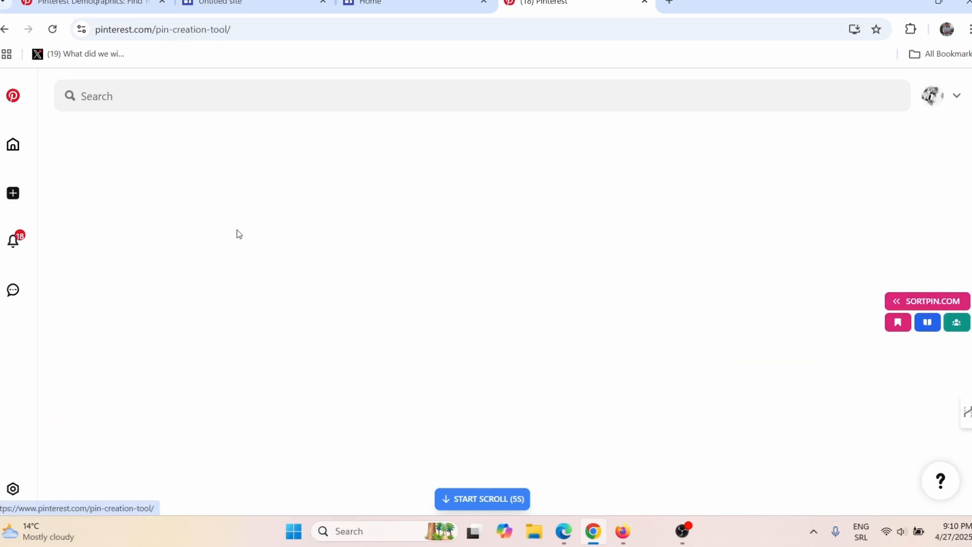
pyautogui.click(184, 334)
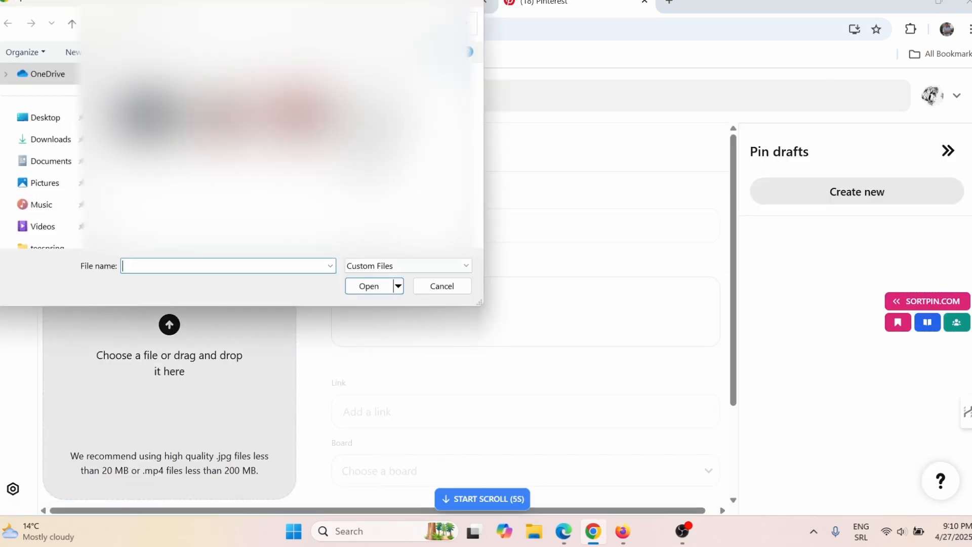
pyautogui.click(36, 119)
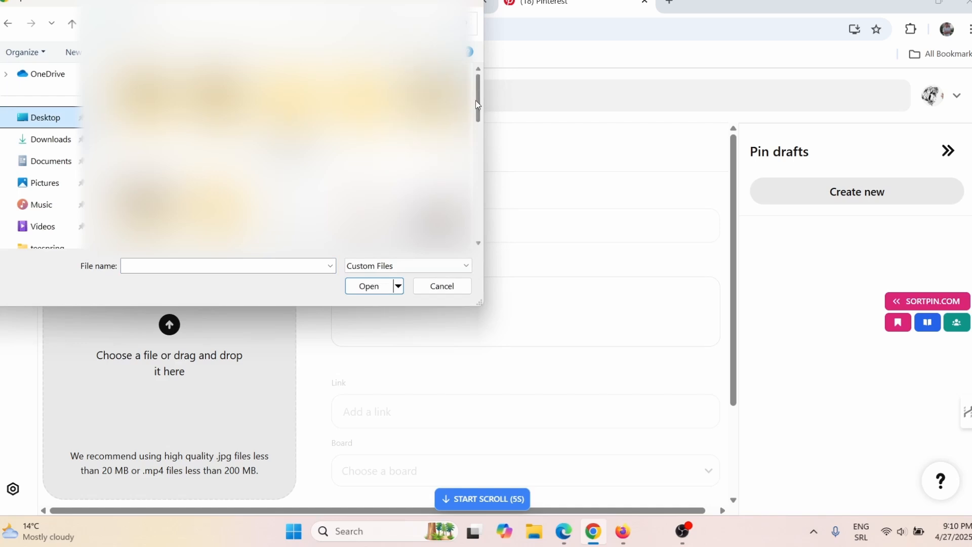
pyautogui.moveTo(475, 100); pyautogui.dragTo(477, 186)
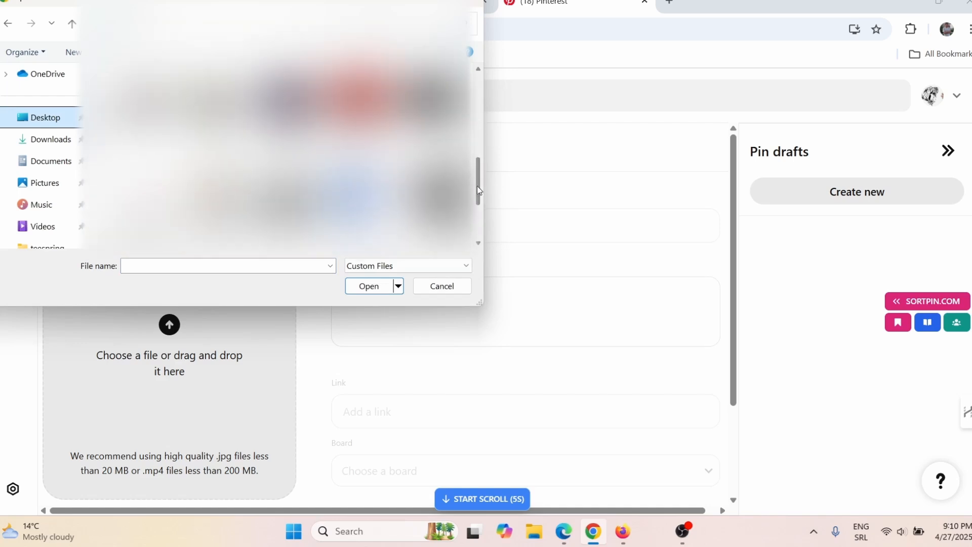
pyautogui.click(53, 142)
pyautogui.click(284, 110)
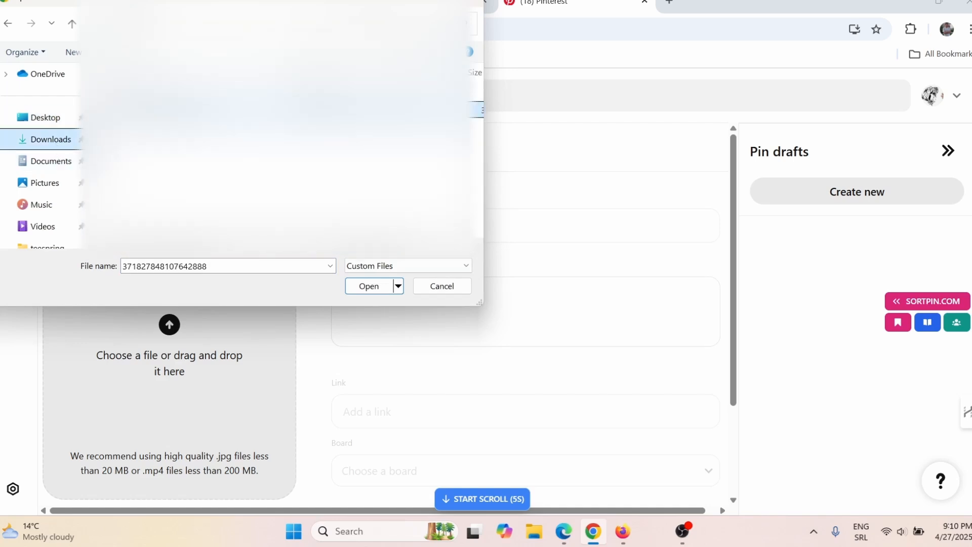
pyautogui.click(367, 287)
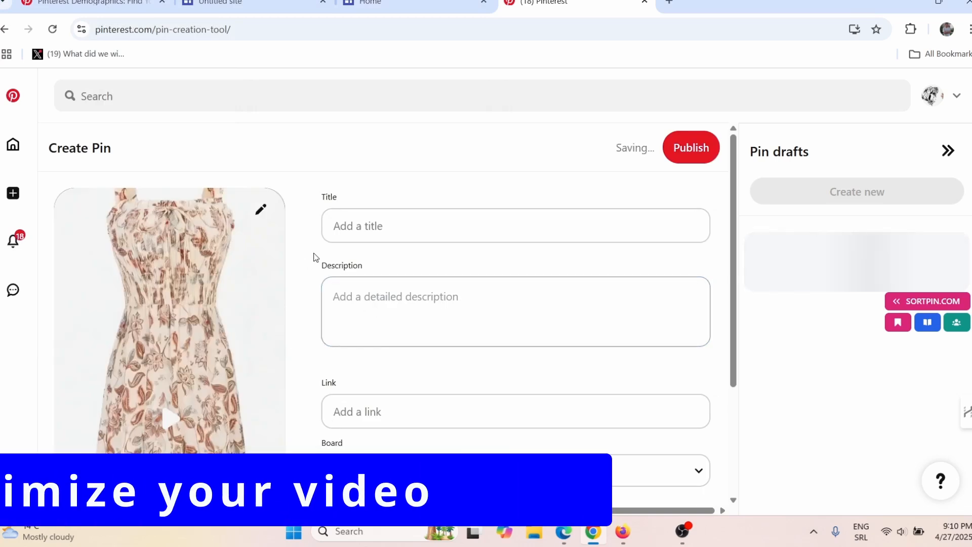
pyautogui.click(399, 224)
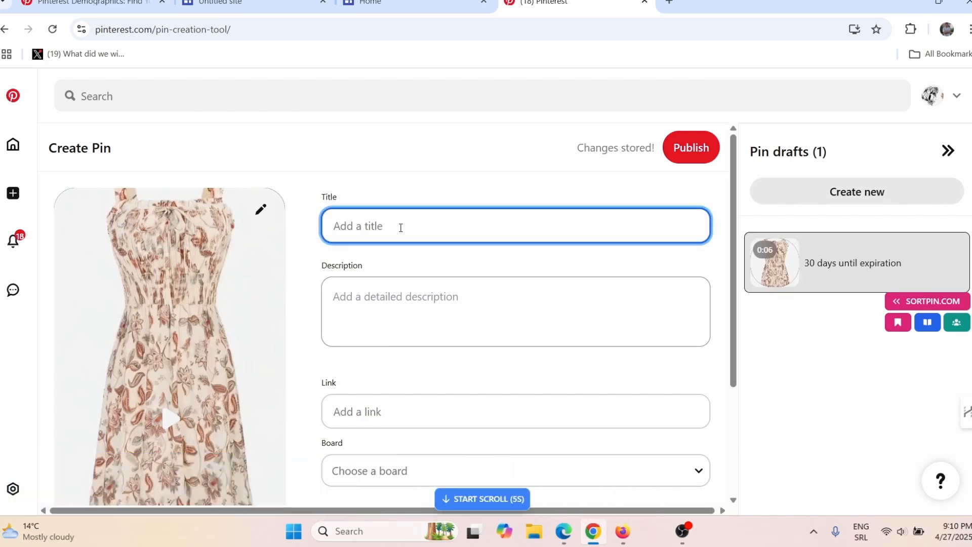
pyautogui.click(397, 306)
# - Copy the published dress site's web address and paste it as the Pin's link
pyautogui.scroll(-3, 441, 317)
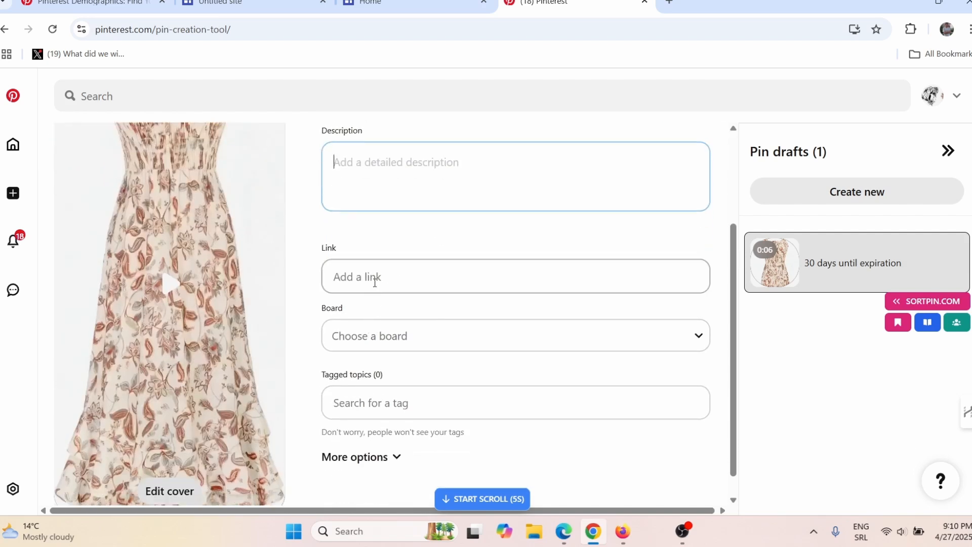
pyautogui.click(385, 4)
pyautogui.click(295, 28)
pyautogui.rightClick(295, 30)
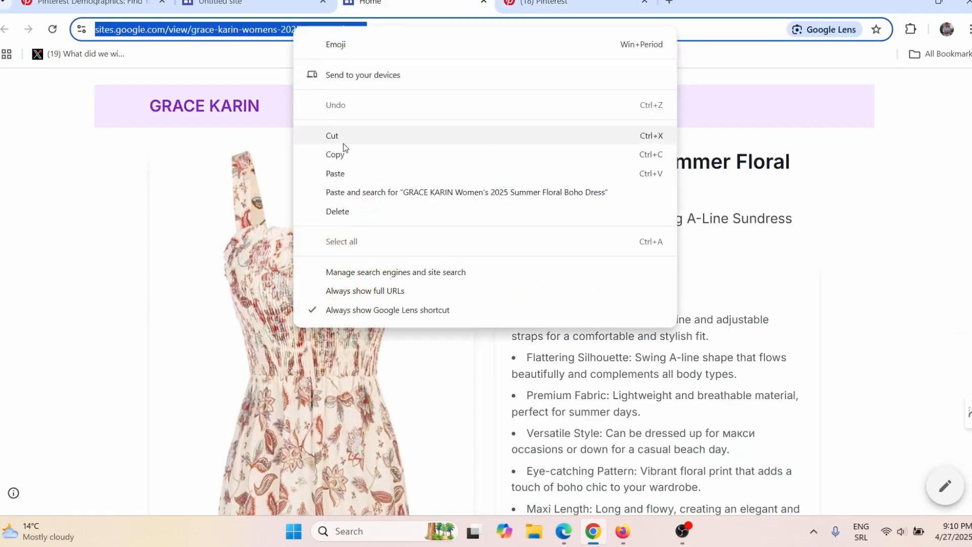
pyautogui.click(344, 154)
pyautogui.click(563, 3)
pyautogui.click(387, 286)
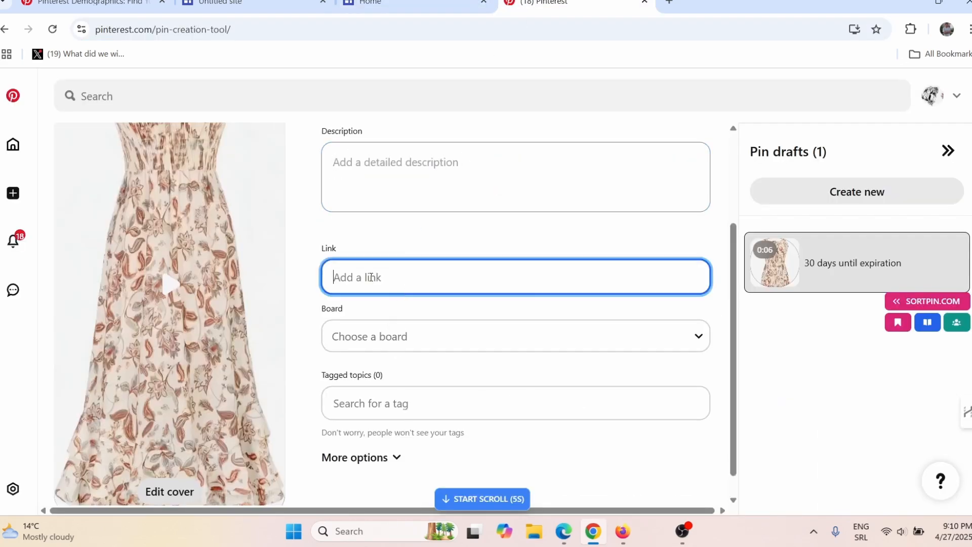
pyautogui.hotkey('ctrl', 'v')
# - Expand the Pin's additional options and review the tagged topics, comment, similar products and alt text settings
pyautogui.scroll(-1, 445, 347)
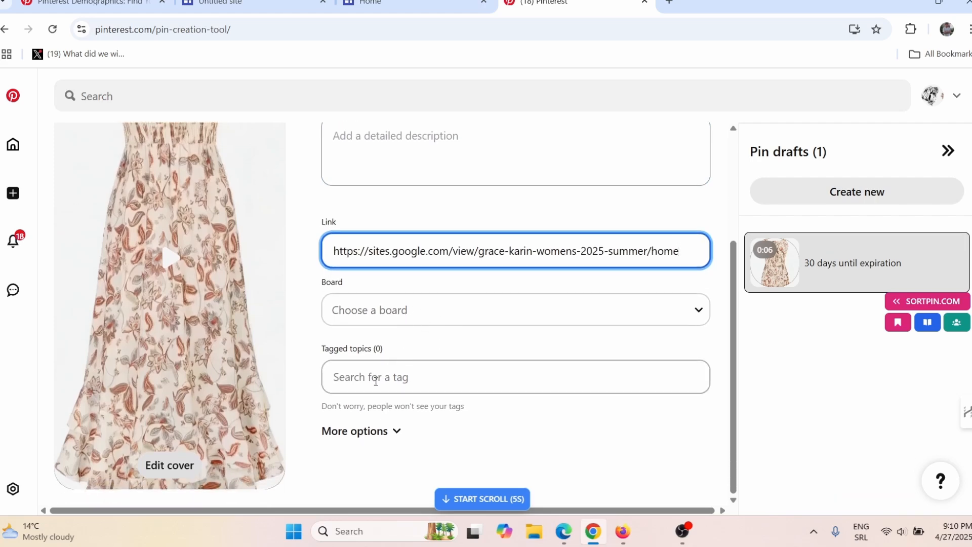
pyautogui.click(376, 381)
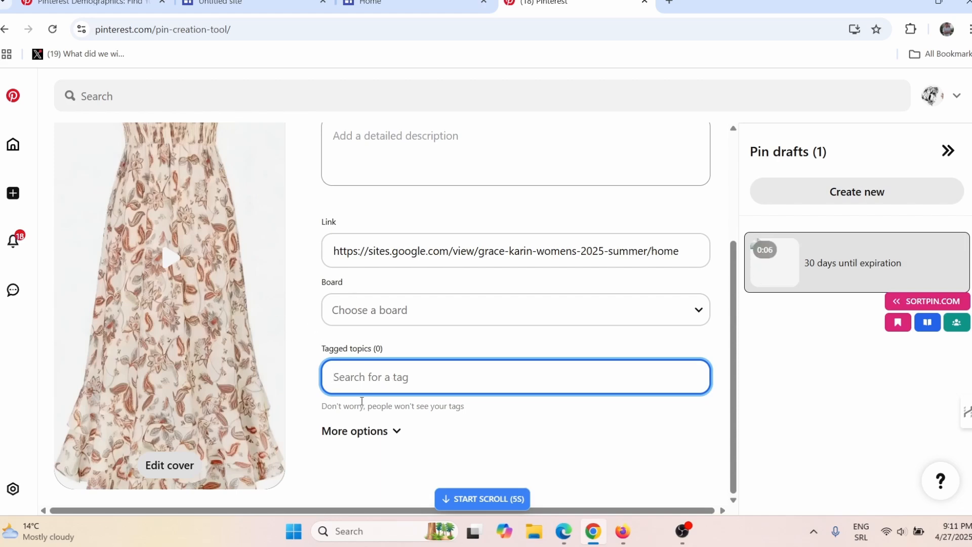
pyautogui.click(384, 431)
pyautogui.scroll(-3, 505, 373)
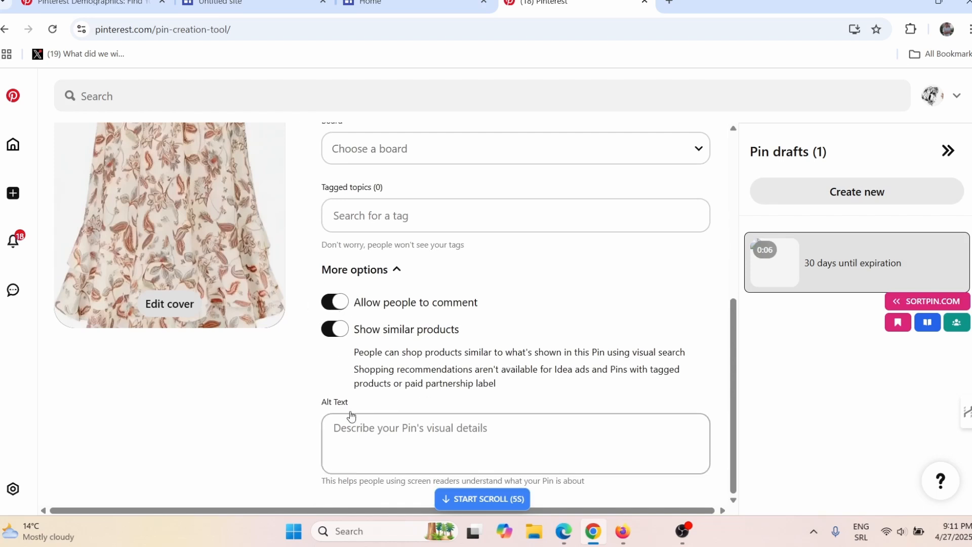
pyautogui.click(363, 430)
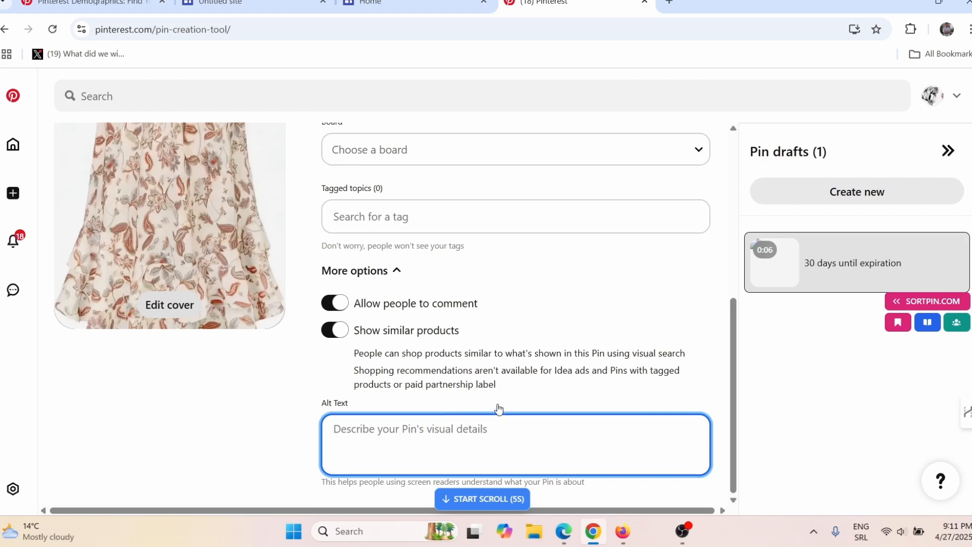
pyautogui.scroll(6, 557, 403)
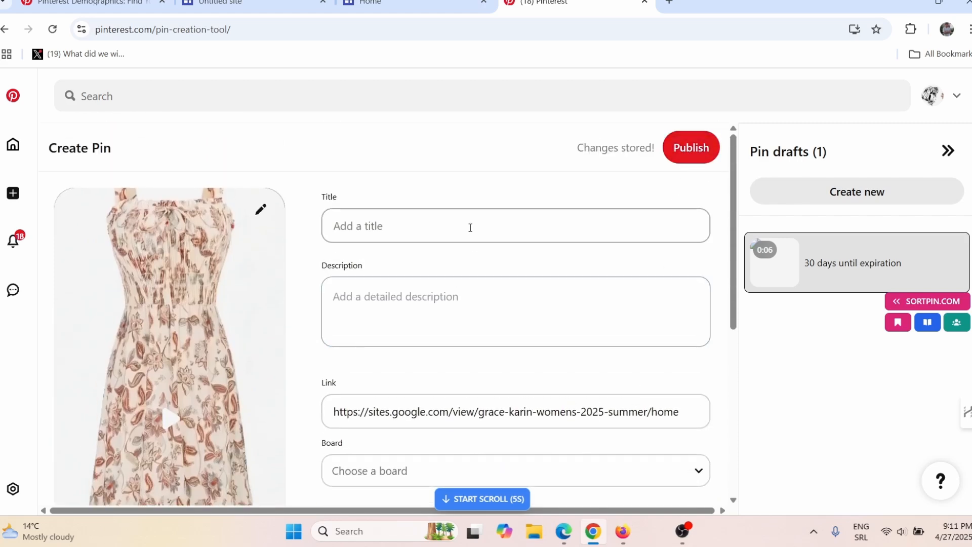
# - Open the uploaded dress video in the Pin design editor
pyautogui.click(261, 209)
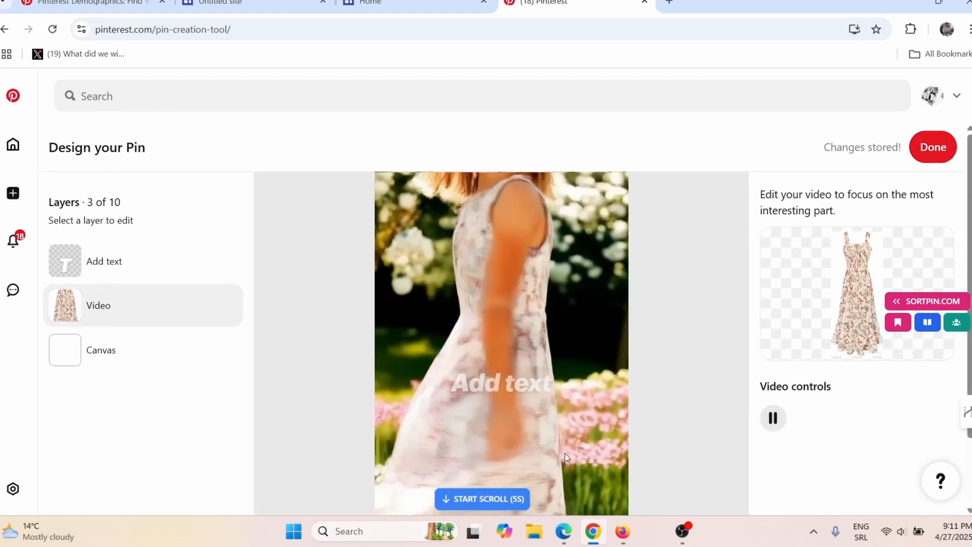